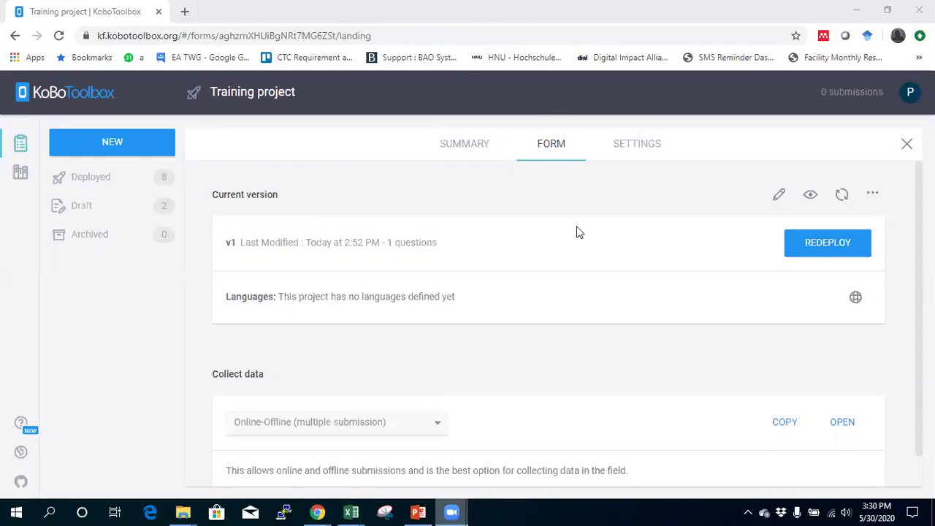
- Switch to the Book3 workbook in Excel and enter the header list_name in cell A1
{"action": "mouse_move", "coordinate": [354, 511]}
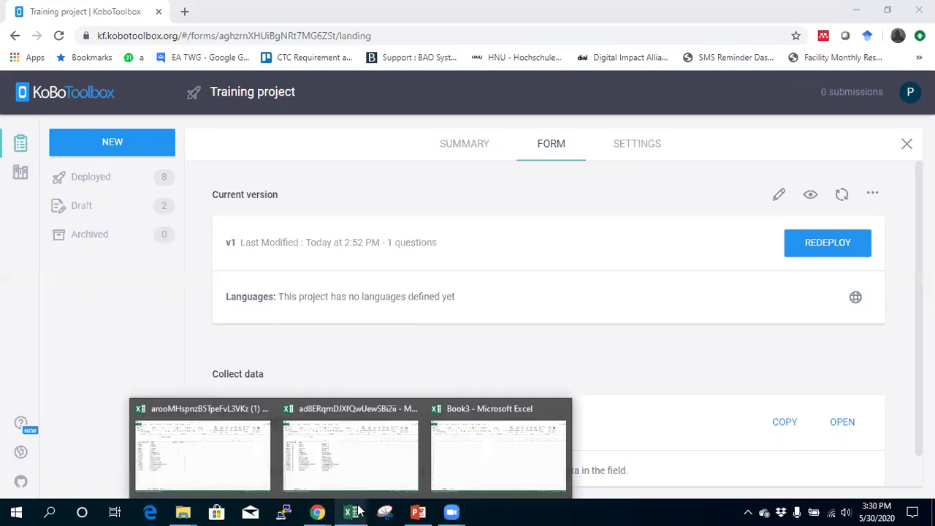
{"action": "left_click", "coordinate": [490, 461]}
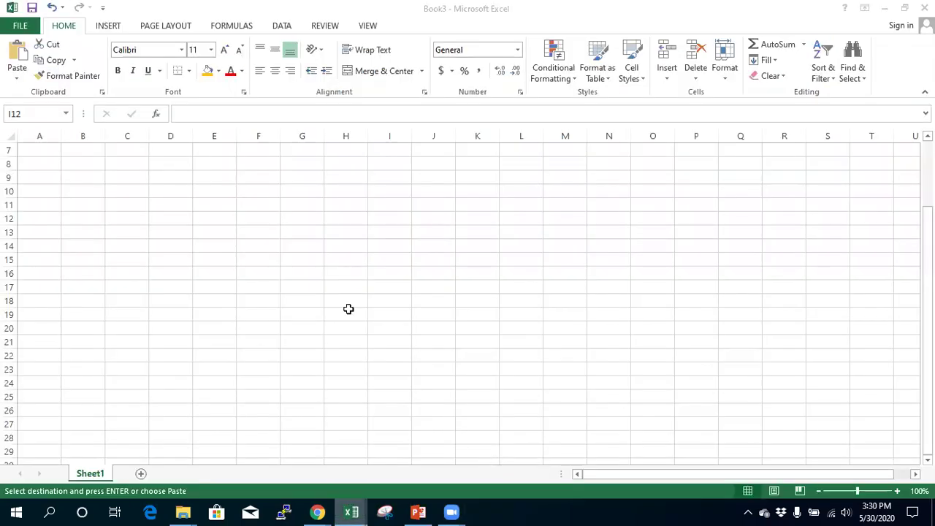
{"action": "left_click", "coordinate": [272, 245]}
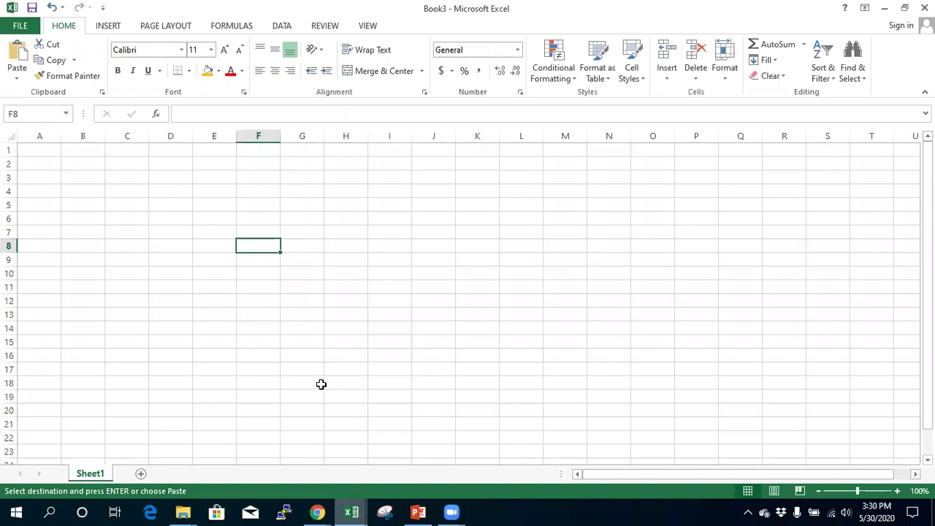
{"action": "left_click", "coordinate": [45, 150]}
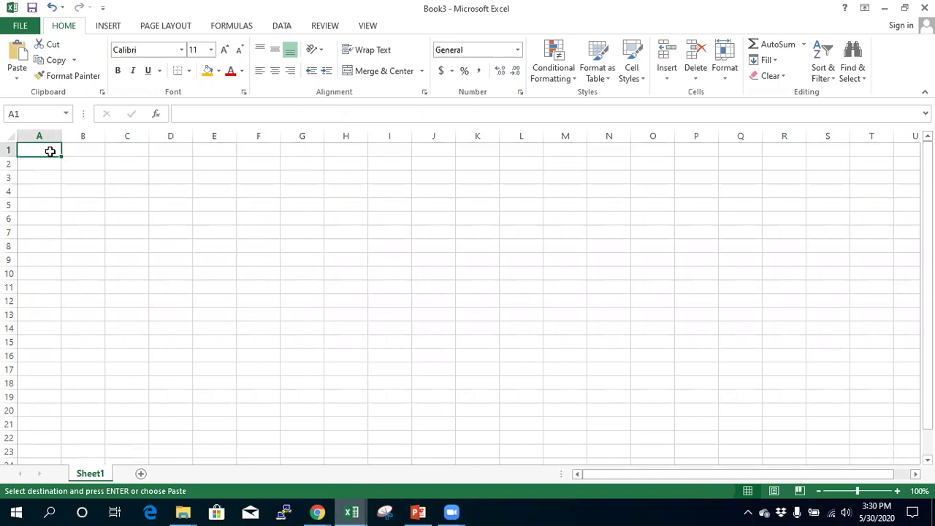
{"action": "type", "text": "list"}
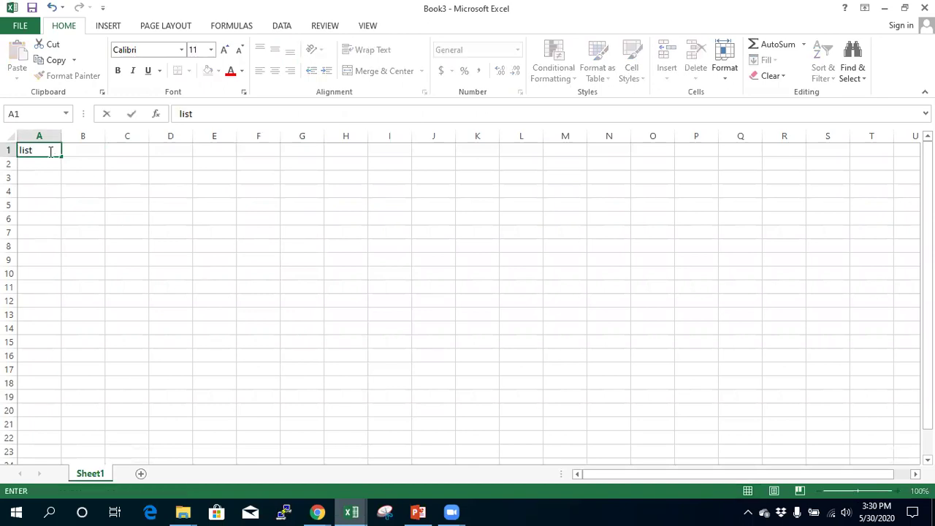
{"action": "type", "text": "_name"}
{"action": "left_click", "coordinate": [81, 162]}
{"action": "left_click", "coordinate": [23, 150]}
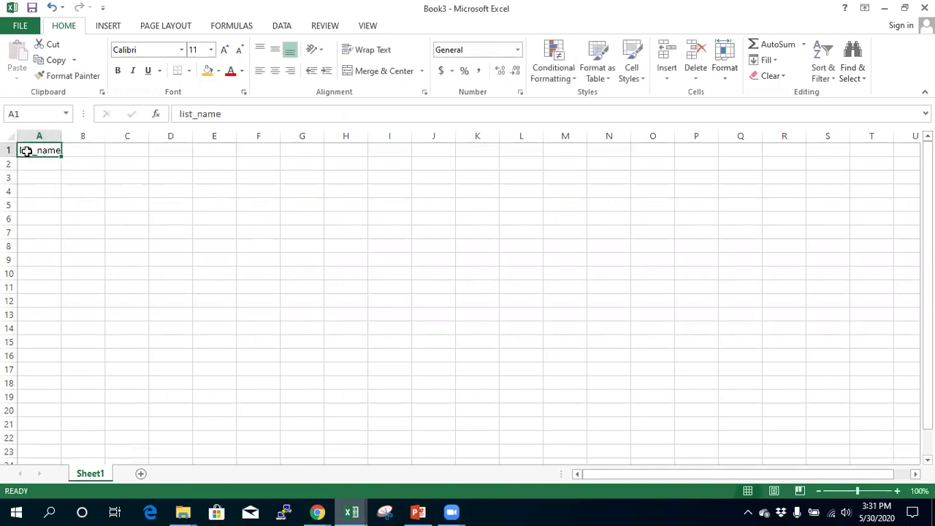
- Add the column headers name in cell B1 and label in cell C1
{"action": "left_click", "coordinate": [80, 152]}
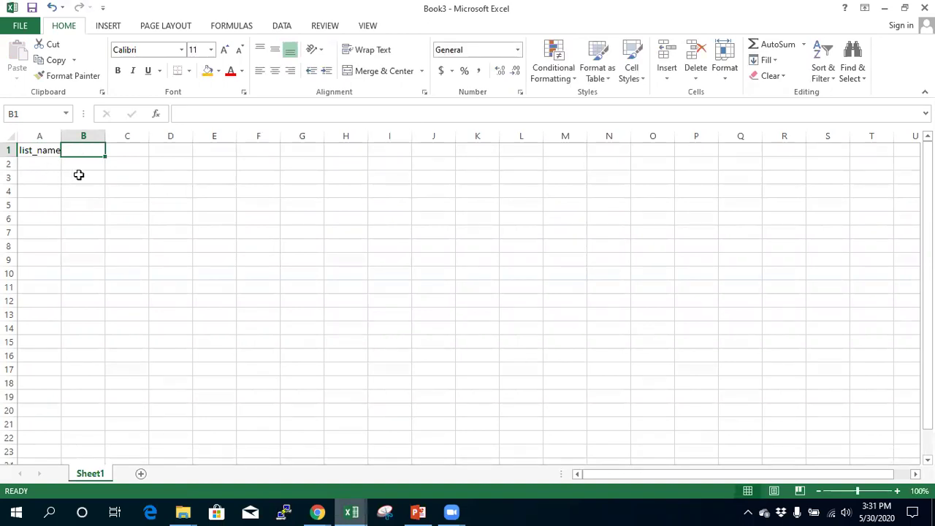
{"action": "left_click", "coordinate": [29, 151]}
{"action": "left_click", "coordinate": [82, 149]}
{"action": "type", "text": "name"}
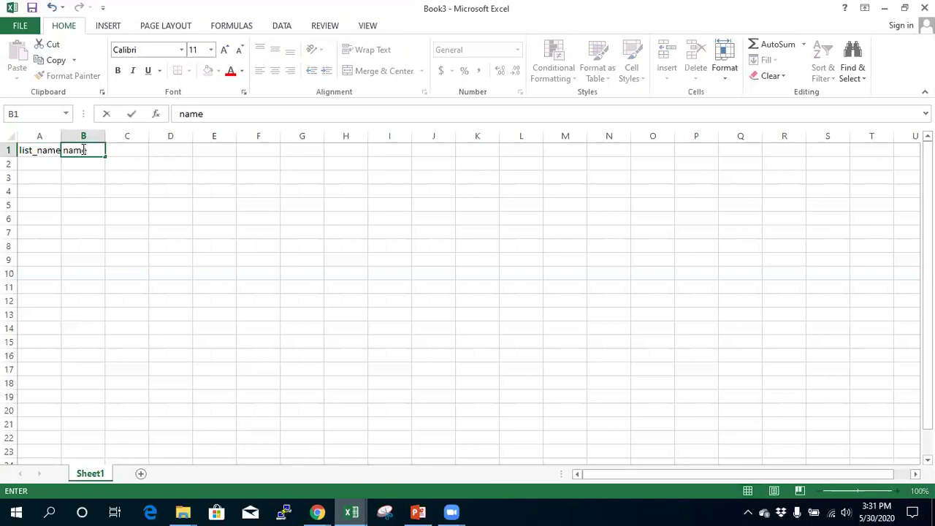
{"action": "left_click", "coordinate": [122, 151]}
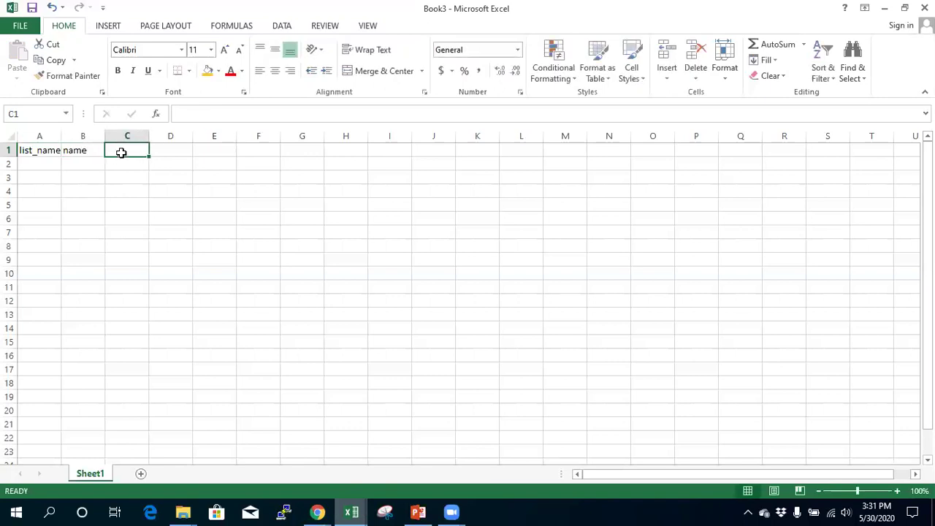
{"action": "type", "text": "label"}
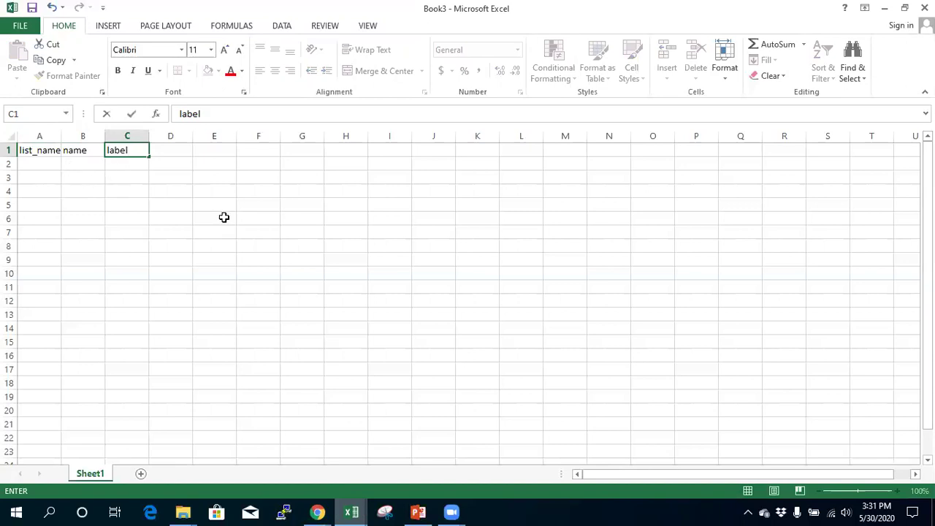
{"action": "left_click", "coordinate": [73, 160]}
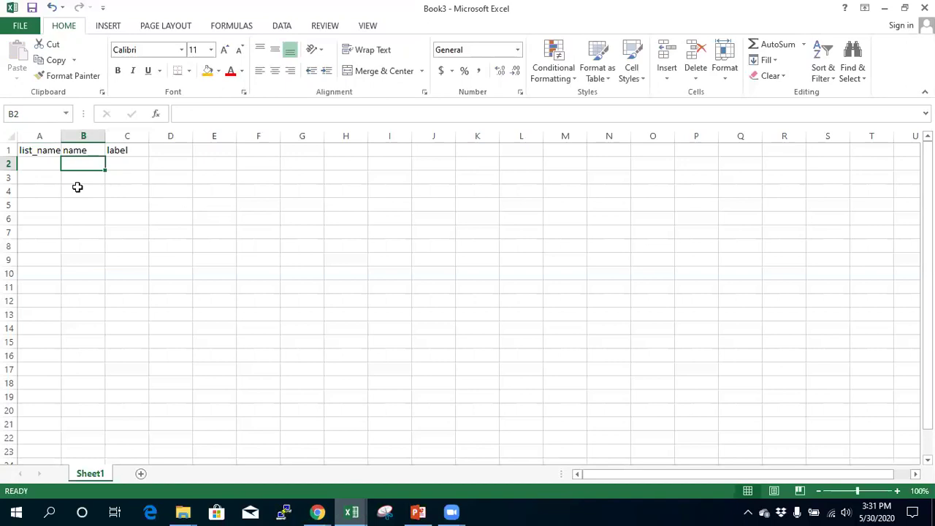
- Copy the place names in E2:E15 of the ad8ERqmDJXfQwUewSBi2ii workbook into Book3 from cell B2, and fit column B to its contents
{"action": "mouse_move", "coordinate": [359, 509]}
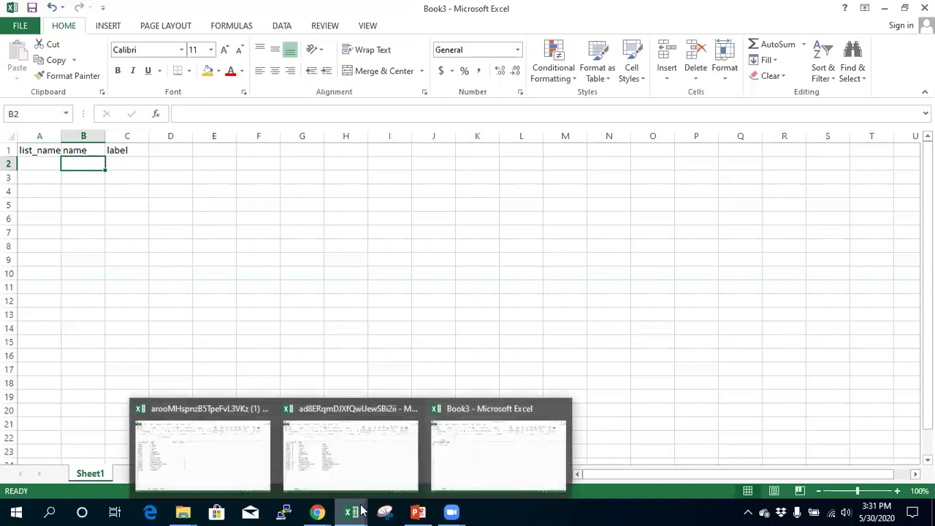
{"action": "left_click", "coordinate": [340, 472]}
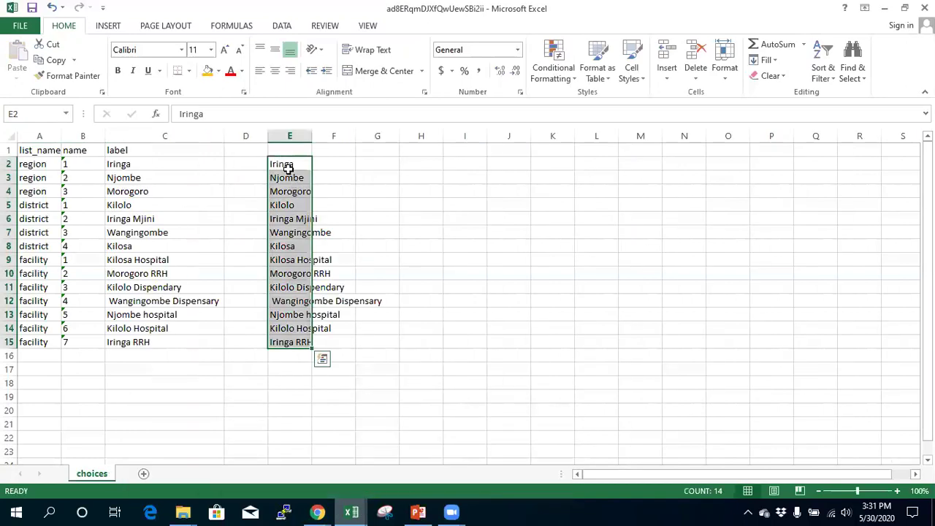
{"action": "right_click", "coordinate": [287, 165]}
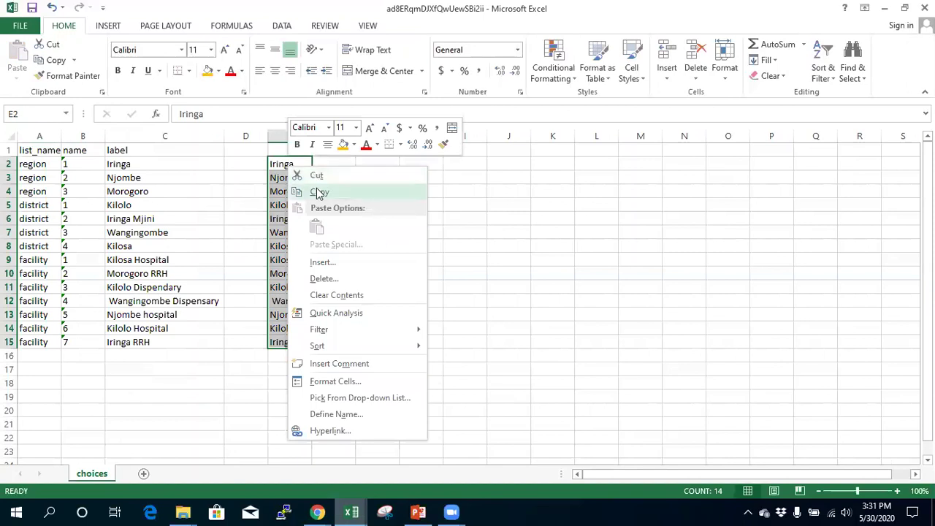
{"action": "left_click", "coordinate": [320, 192]}
{"action": "mouse_move", "coordinate": [351, 512]}
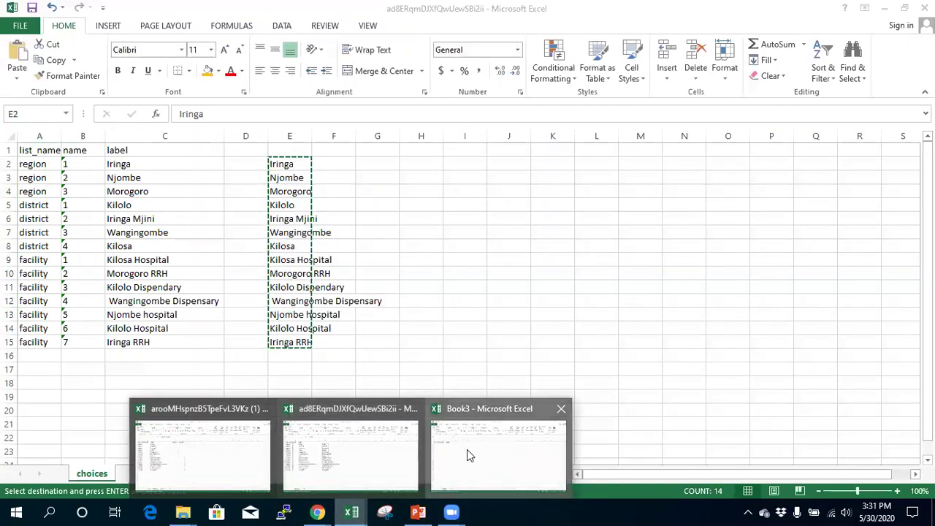
{"action": "left_click", "coordinate": [467, 449]}
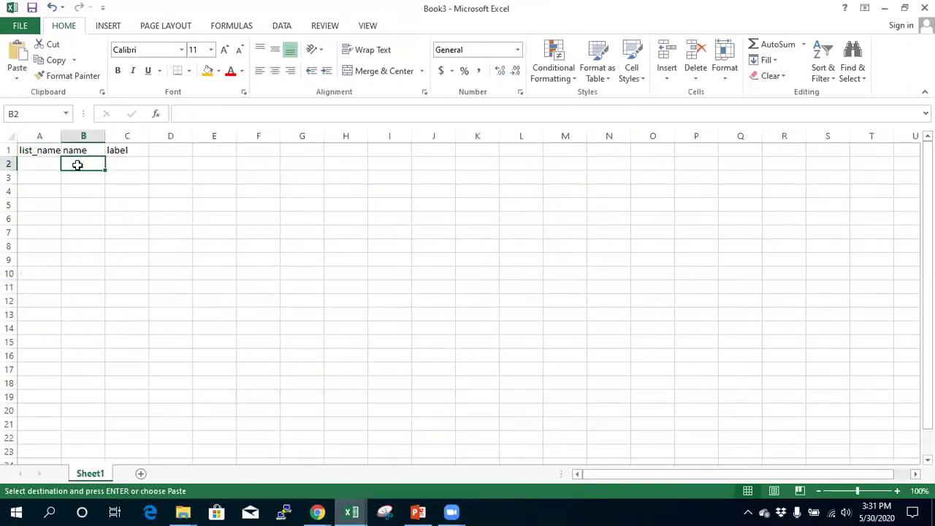
{"action": "key", "text": "ctrl+v"}
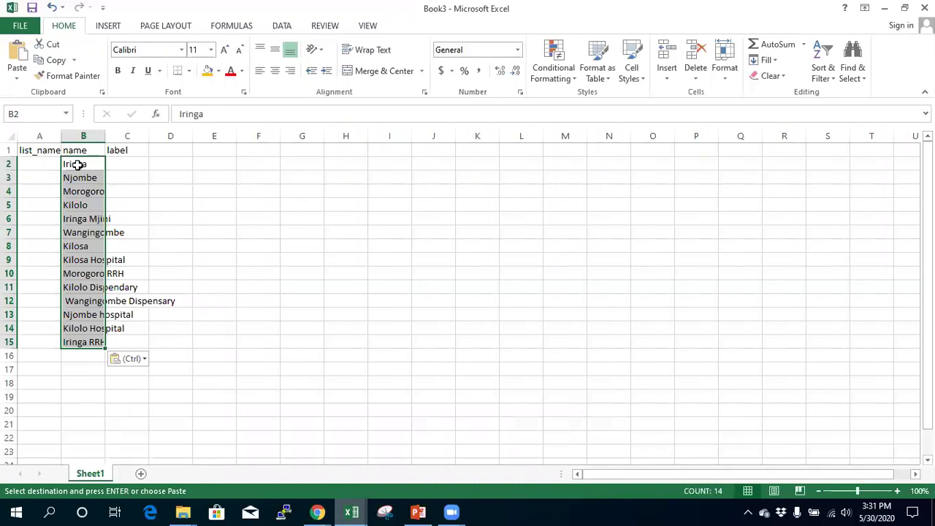
{"action": "double_click", "coordinate": [106, 135]}
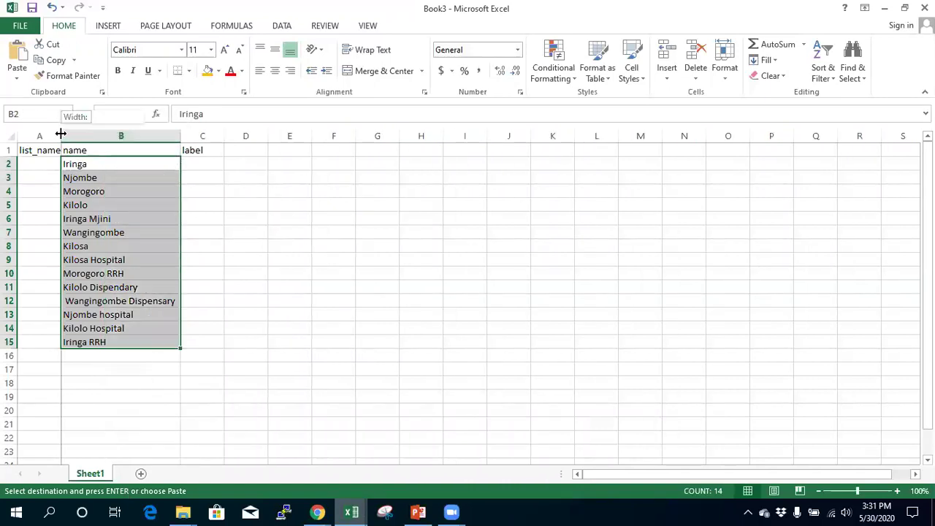
{"action": "left_click", "coordinate": [100, 165]}
{"action": "left_click_drag", "start_coordinate": [94, 166], "coordinate": [93, 191]}
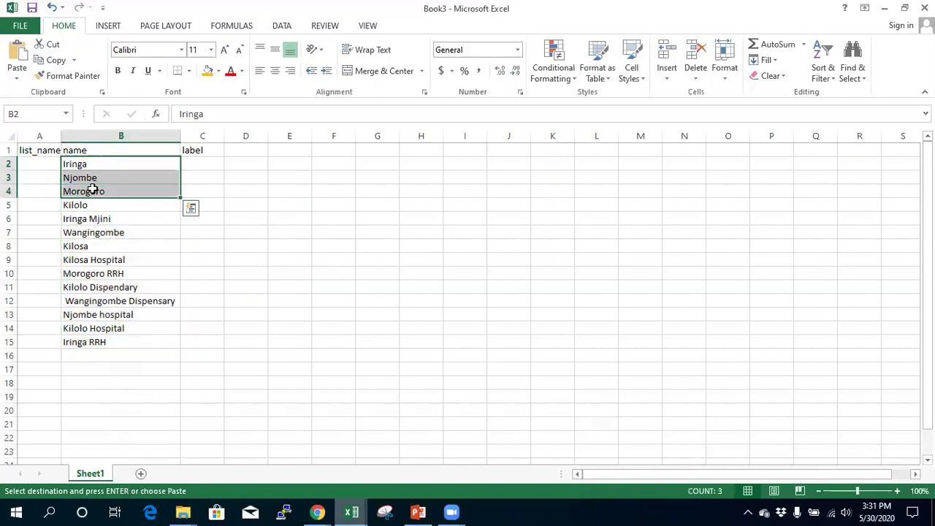
{"action": "left_click", "coordinate": [91, 206]}
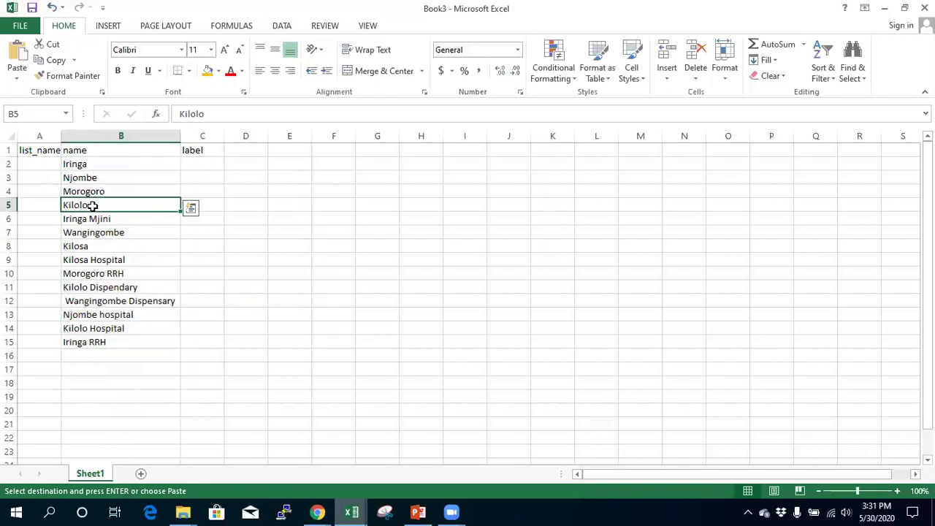
{"action": "left_click_drag", "start_coordinate": [91, 208], "coordinate": [103, 352]}
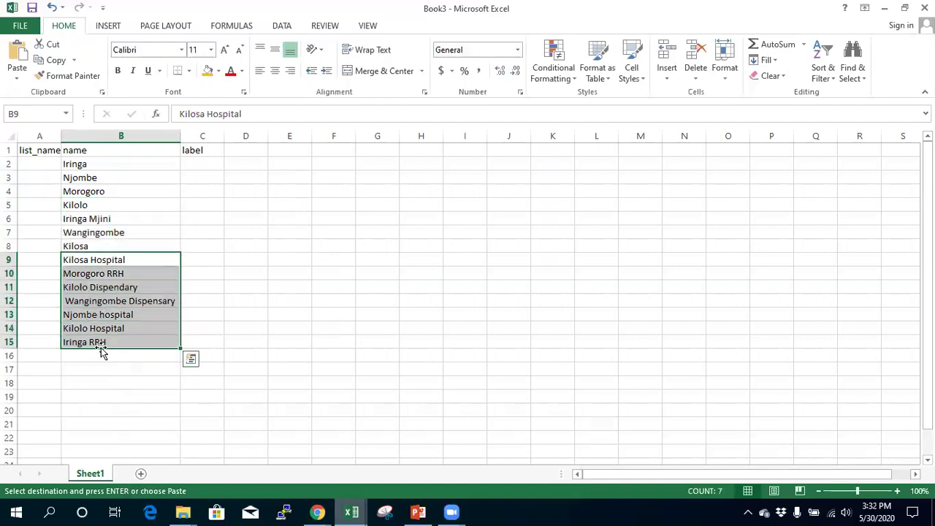
{"action": "left_click", "coordinate": [73, 177]}
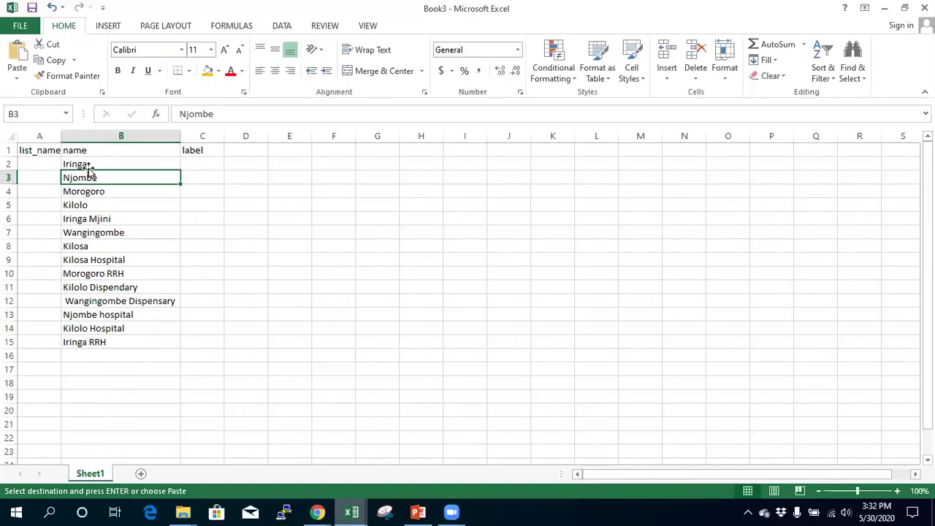
- Move the place names from B2:B15 into the label column starting at C2, and fit column C to its contents
{"action": "left_click_drag", "start_coordinate": [87, 163], "coordinate": [99, 342]}
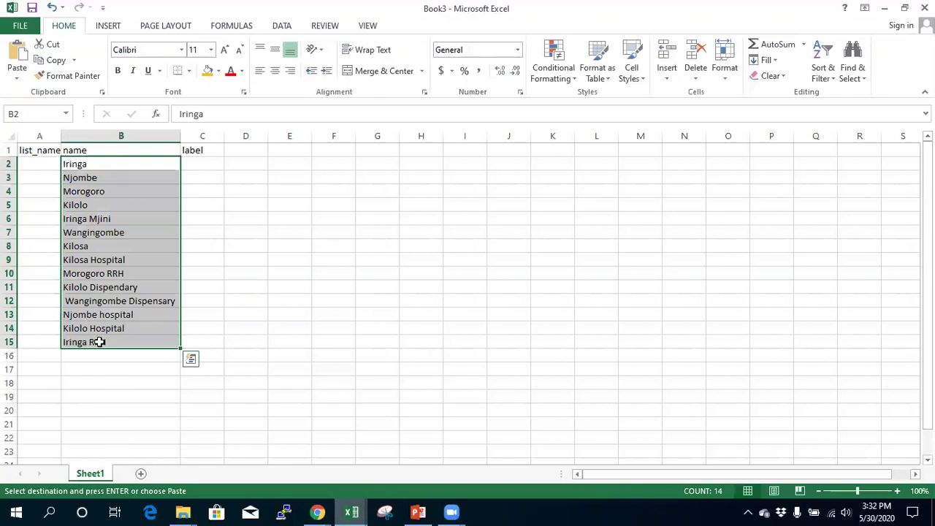
{"action": "left_click", "coordinate": [208, 166]}
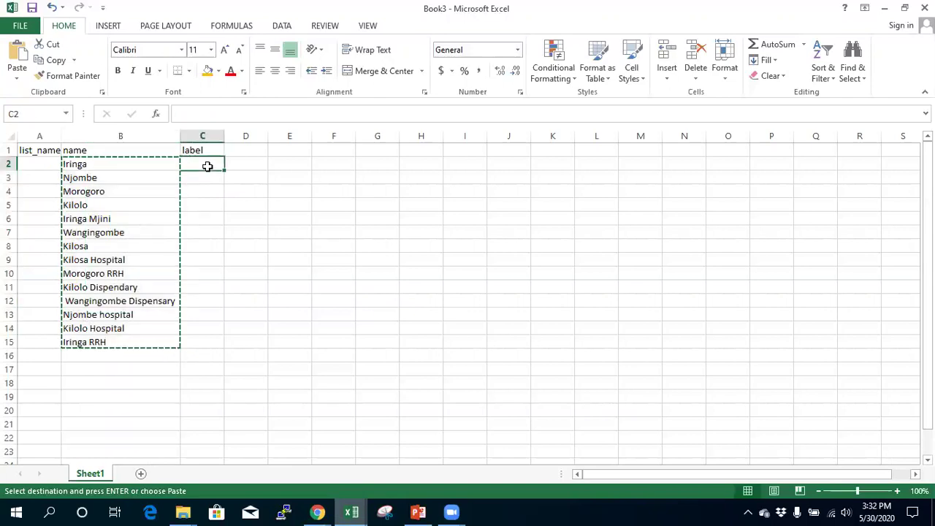
{"action": "key", "text": "ctrl+v"}
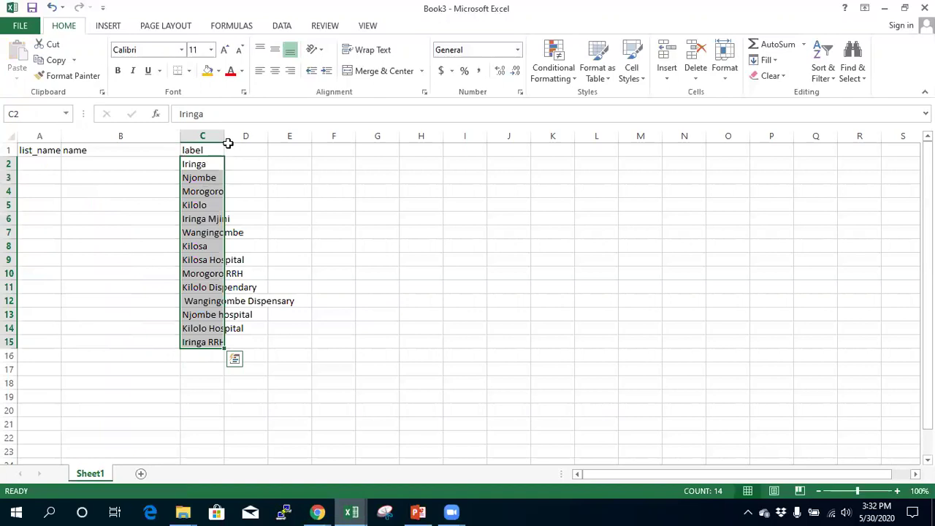
{"action": "double_click", "coordinate": [225, 136]}
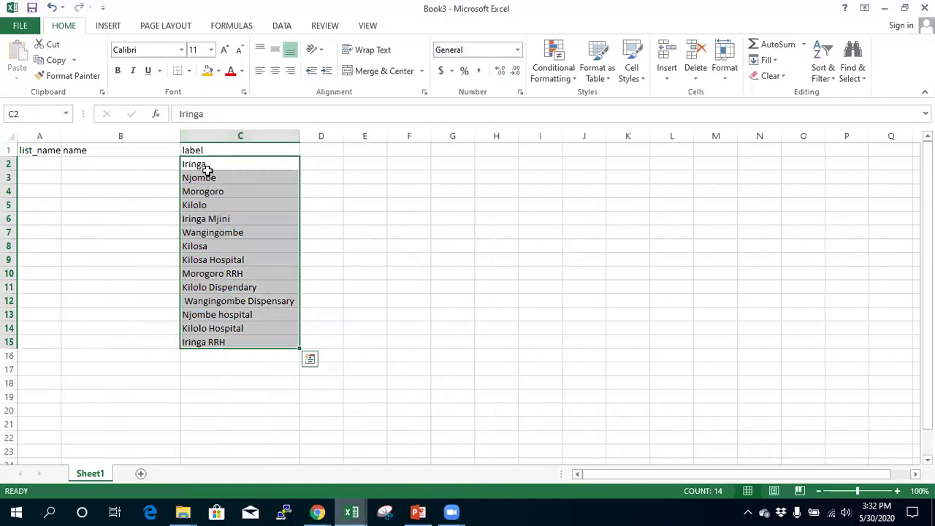
{"action": "key", "text": "shift+Up"}
{"action": "left_click", "coordinate": [209, 160]}
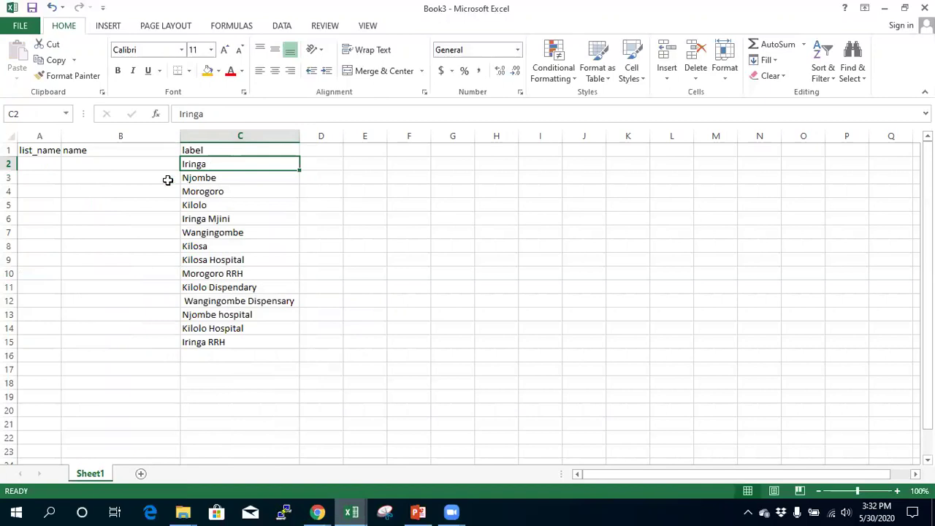
- Enter 1 in cell B2 as the name code for Iringa
{"action": "left_click", "coordinate": [112, 159]}
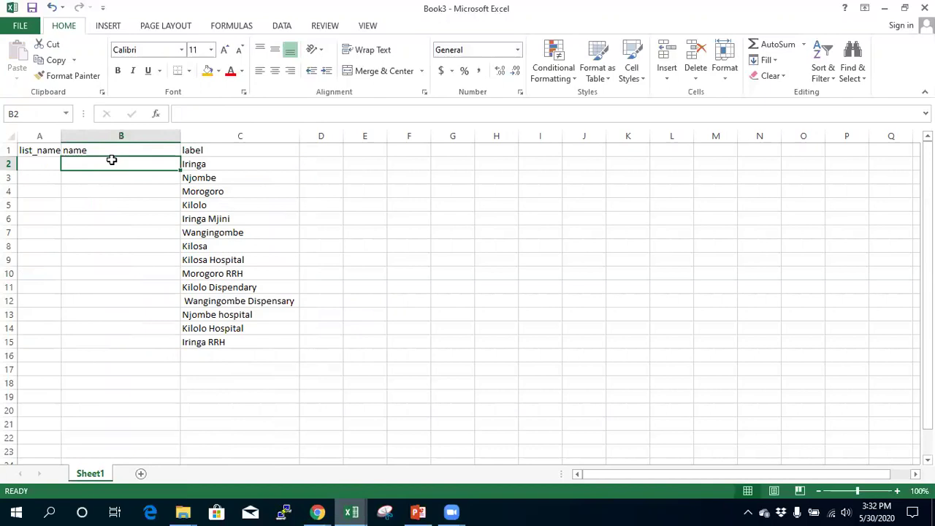
{"action": "type", "text": "iring"}
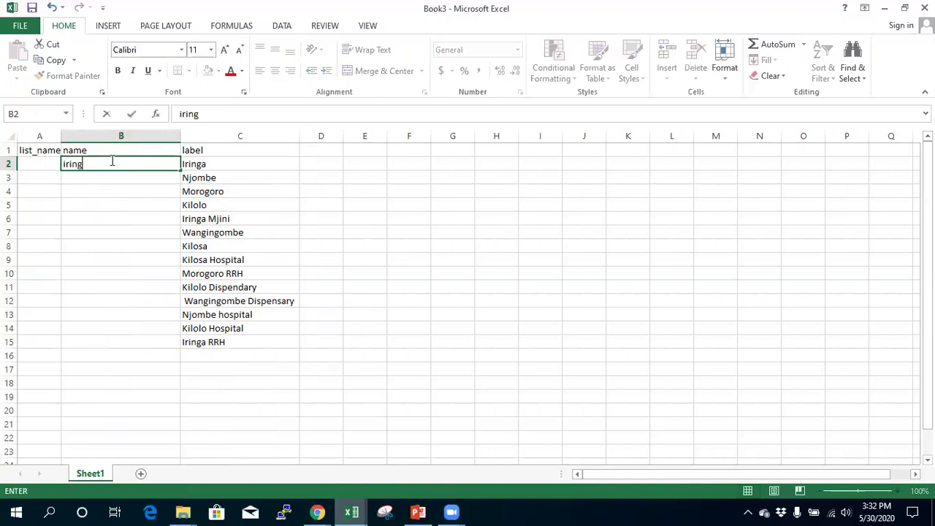
{"action": "type", "text": "a"}
{"action": "left_click_drag", "start_coordinate": [100, 165], "coordinate": [52, 164]}
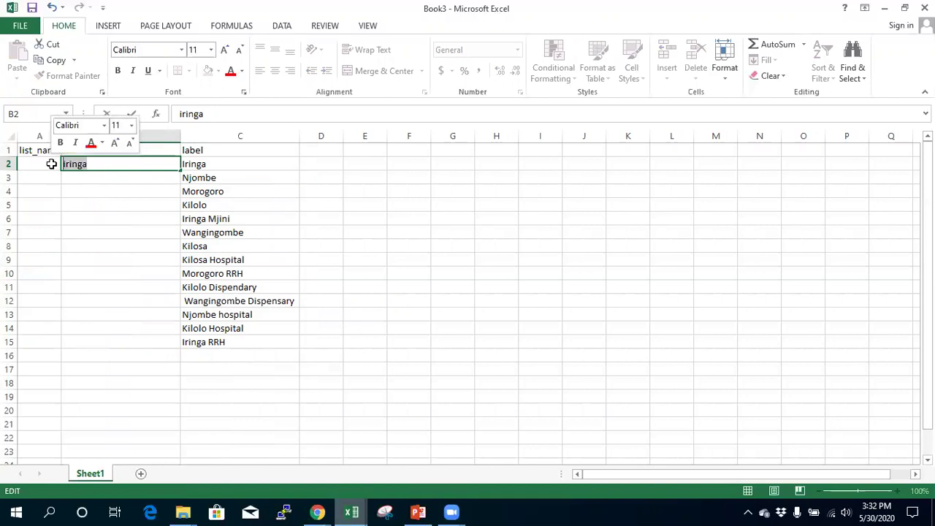
{"action": "type", "text": "1"}
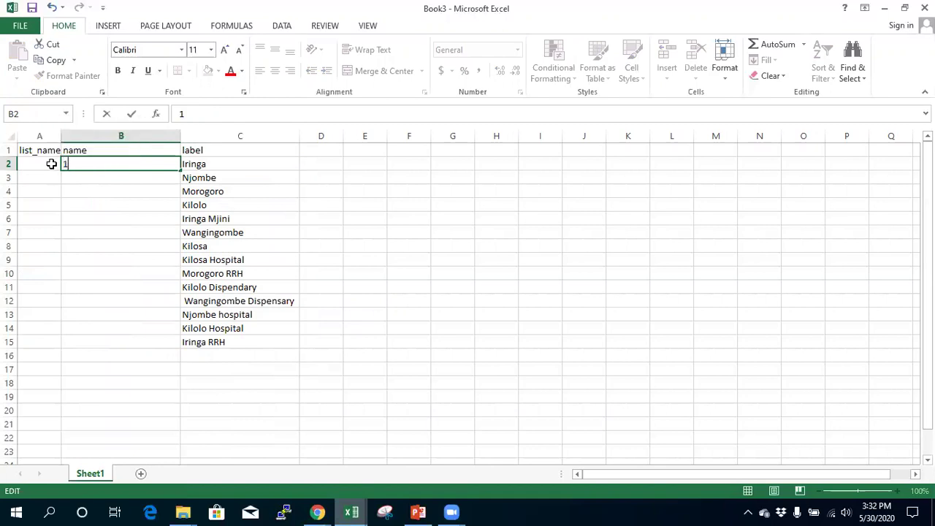
{"action": "left_click", "coordinate": [204, 162]}
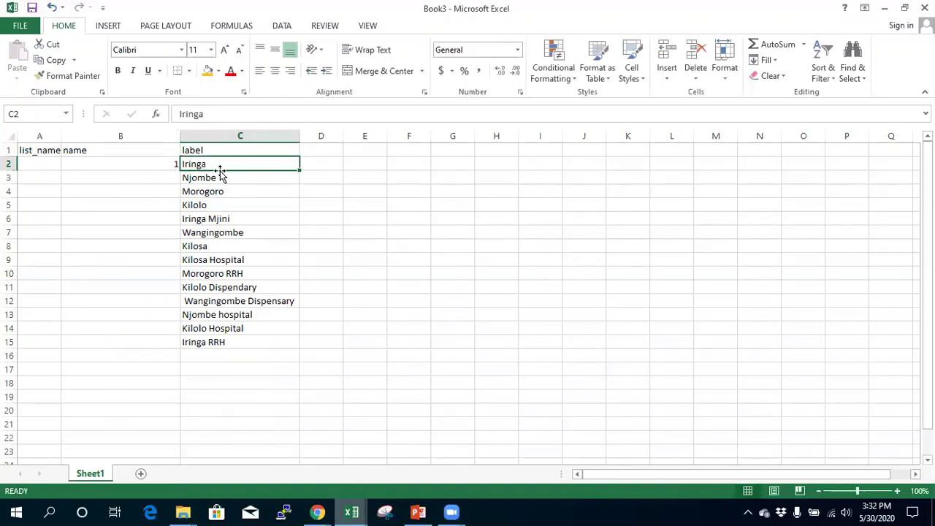
- Enter the name codes 2 for Njombe in cell B3 and 3 for Morogoro in cell B4
{"action": "left_click", "coordinate": [167, 176]}
{"action": "type", "text": "2"}
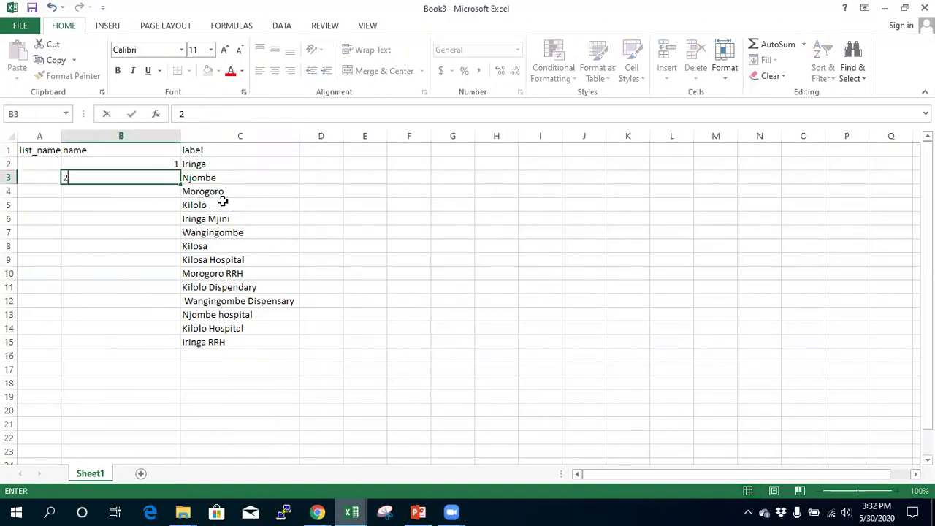
{"action": "left_click", "coordinate": [145, 191]}
{"action": "type", "text": "3"}
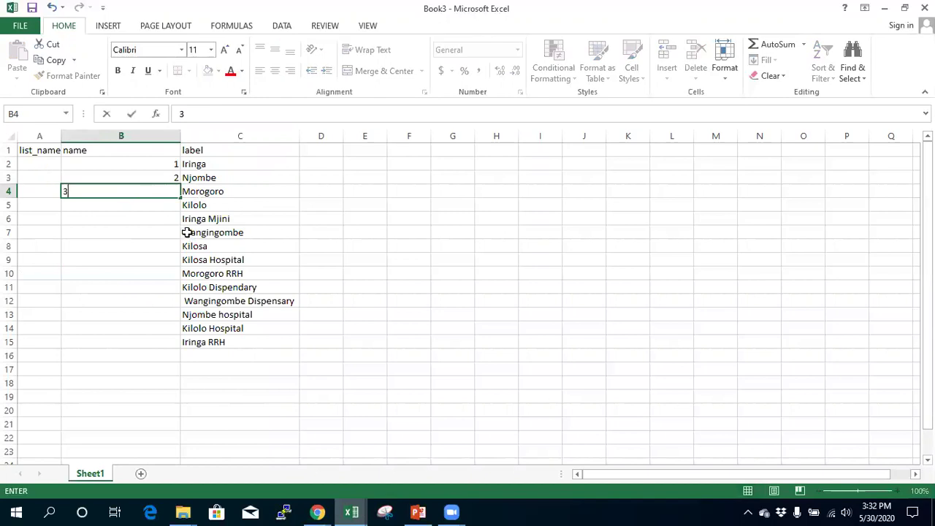
{"action": "left_click", "coordinate": [219, 204]}
{"action": "left_click_drag", "start_coordinate": [204, 168], "coordinate": [209, 190]}
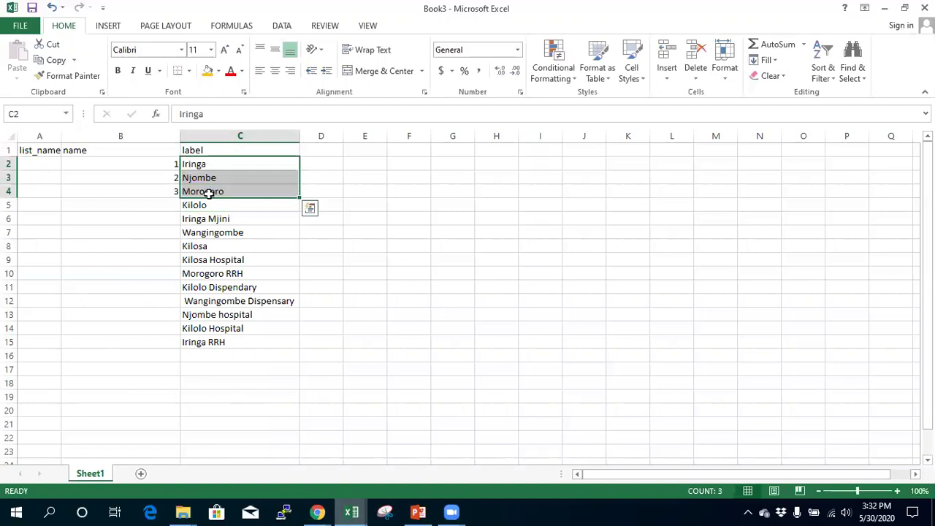
- Enter the name codes 1 to 4 in cells B5:B8 for the districts Kilolo, Iringa Mjini, Wangingombe and Kilosa
{"action": "left_click", "coordinate": [193, 205]}
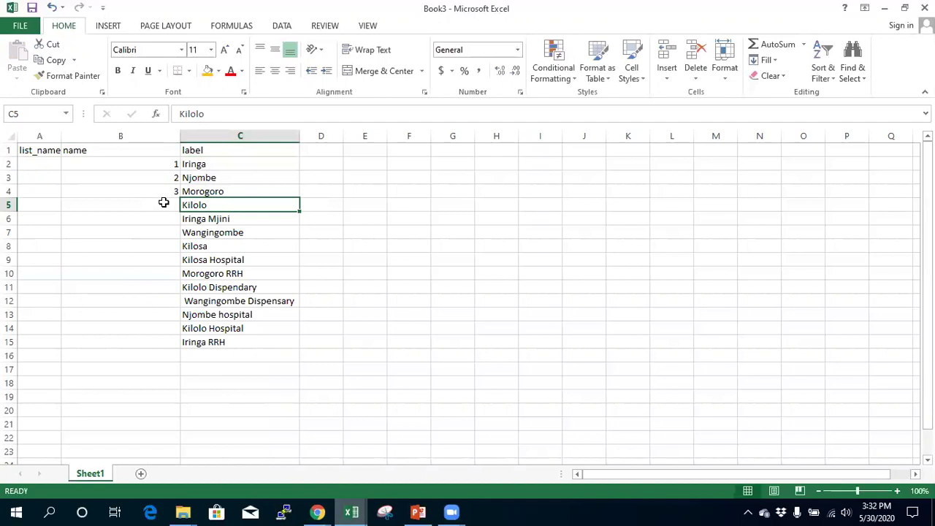
{"action": "left_click", "coordinate": [164, 202]}
{"action": "type", "text": "1"}
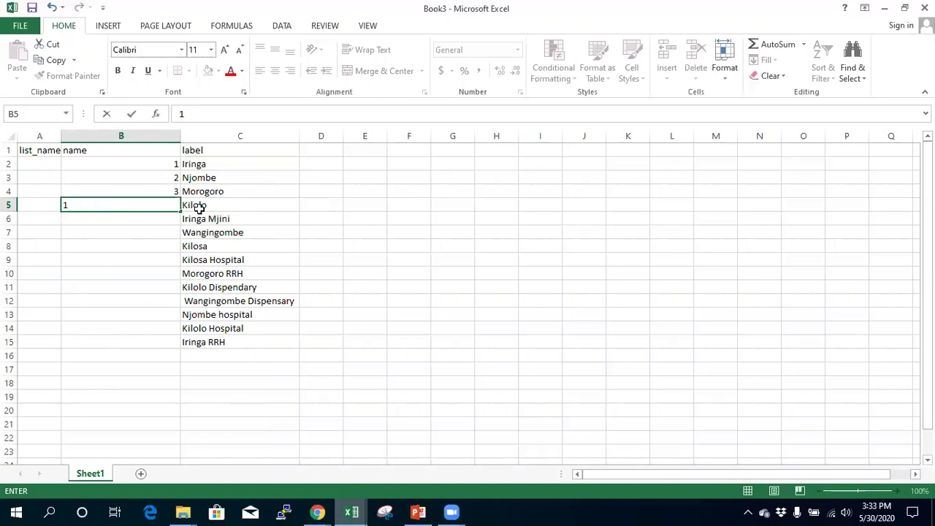
{"action": "left_click", "coordinate": [146, 220]}
{"action": "type", "text": "2"}
{"action": "left_click", "coordinate": [136, 233]}
{"action": "type", "text": "3"}
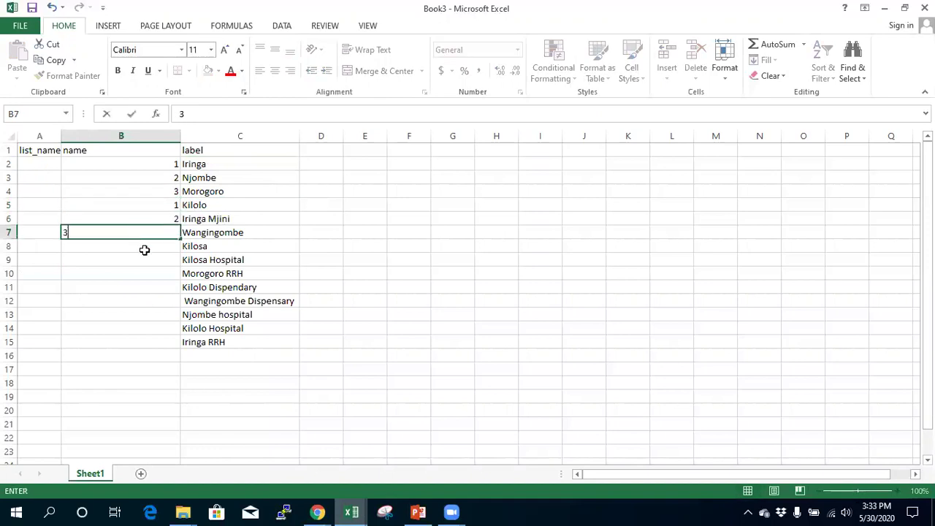
{"action": "left_click", "coordinate": [145, 248]}
{"action": "type", "text": "4"}
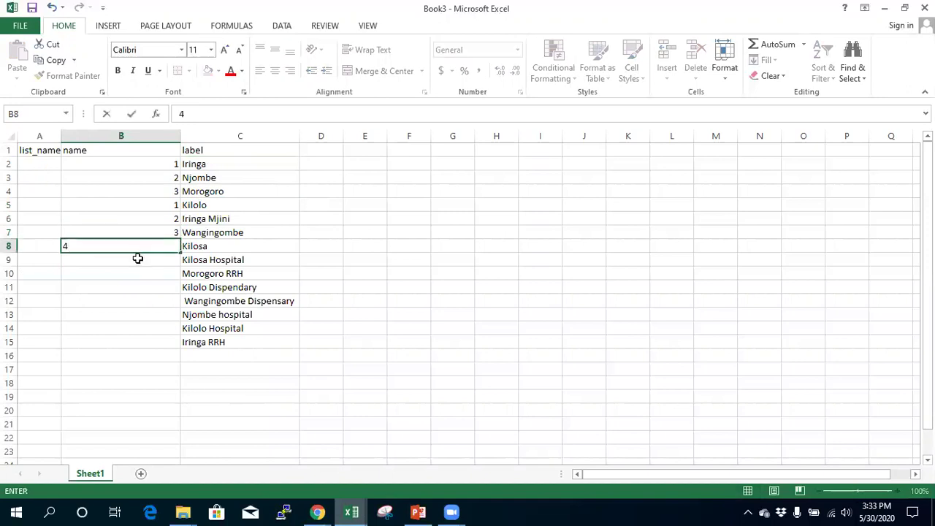
{"action": "left_click", "coordinate": [139, 259]}
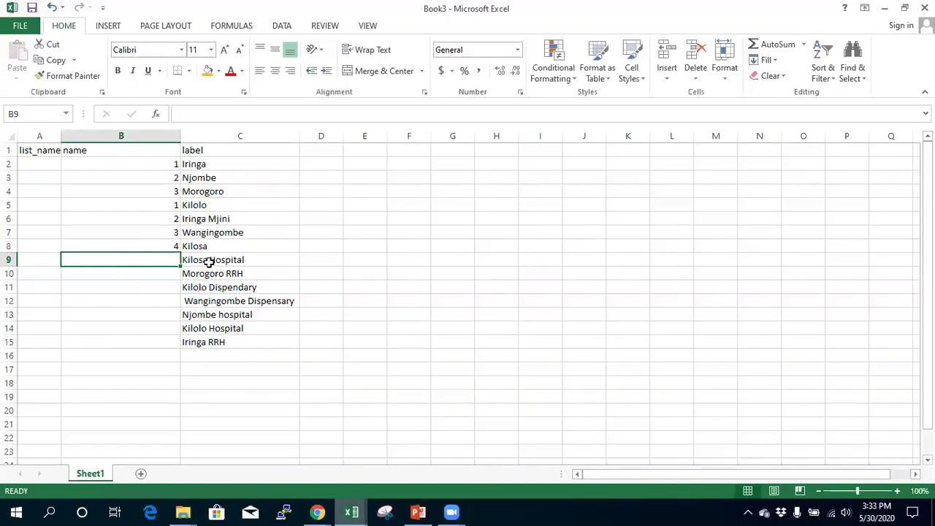
- Number the facilities from Kilosa Hospital to Iringa RRH with name codes 1 to 7 in cells B9:B15
{"action": "left_click_drag", "start_coordinate": [209, 259], "coordinate": [219, 342]}
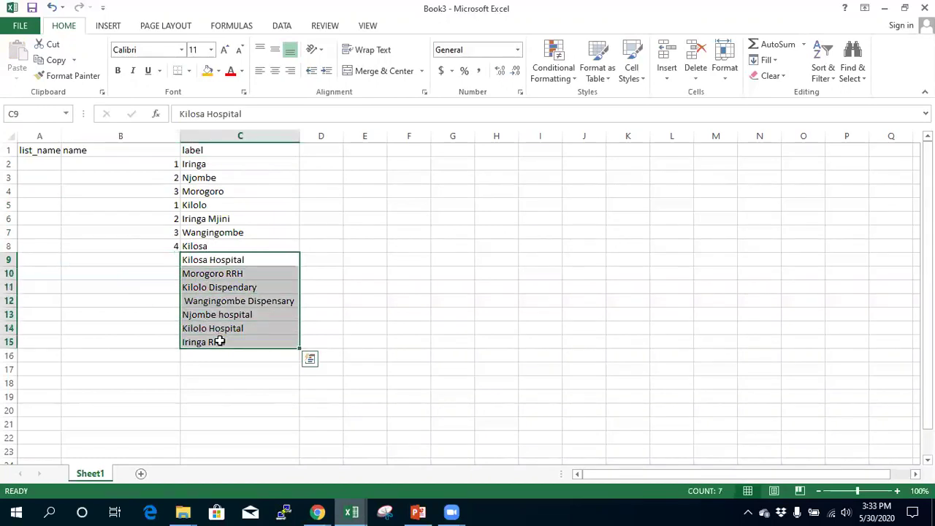
{"action": "left_click", "coordinate": [153, 258]}
{"action": "type", "text": "1"}
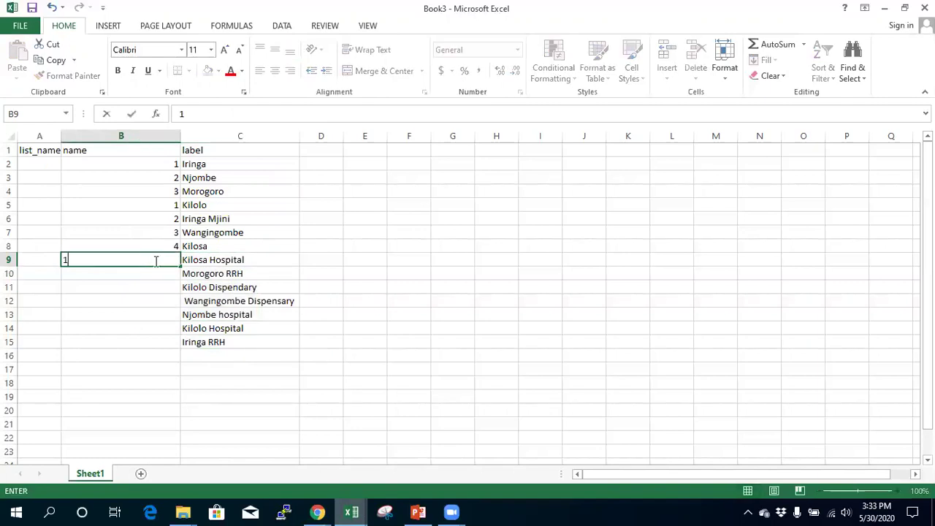
{"action": "key", "text": "Return"}
{"action": "type", "text": "2"}
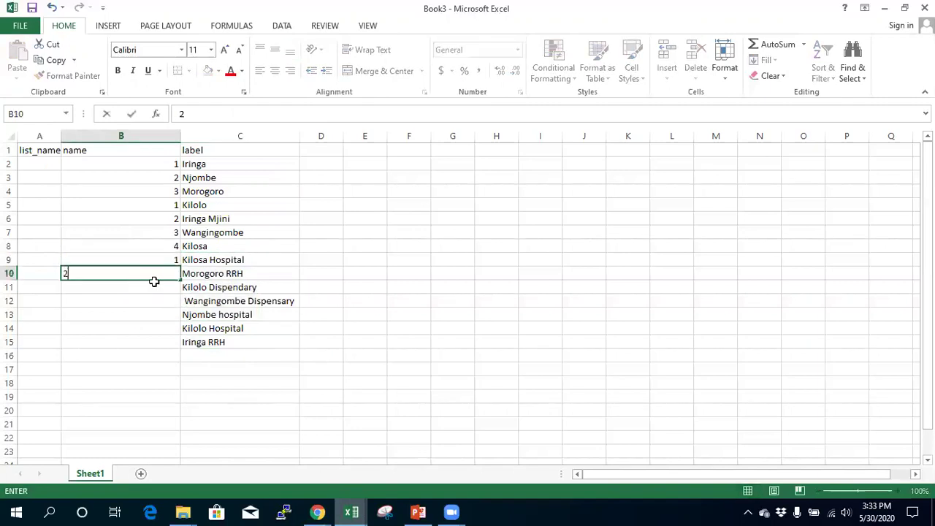
{"action": "key", "text": "Return"}
{"action": "type", "text": "3"}
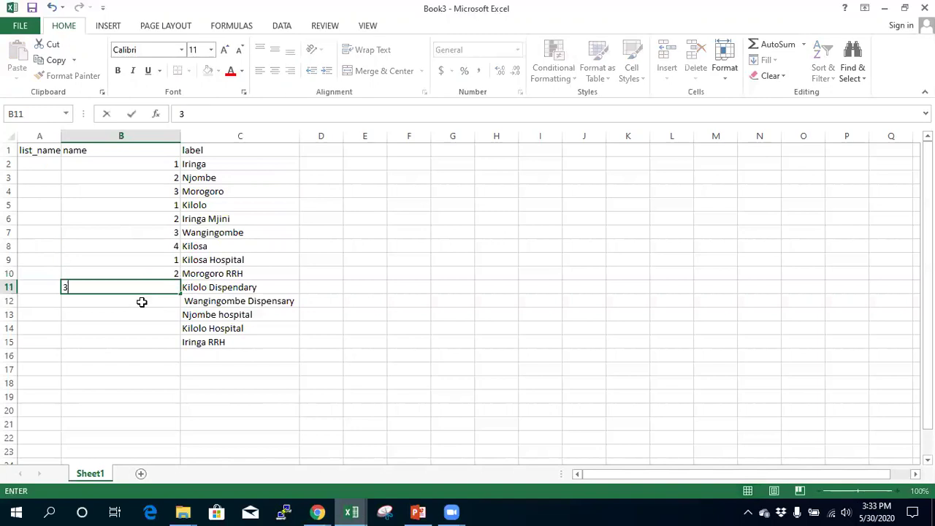
{"action": "key", "text": "Return"}
{"action": "type", "text": "4"}
{"action": "key", "text": "Return"}
{"action": "type", "text": "5"}
{"action": "key", "text": "Return"}
{"action": "type", "text": "6"}
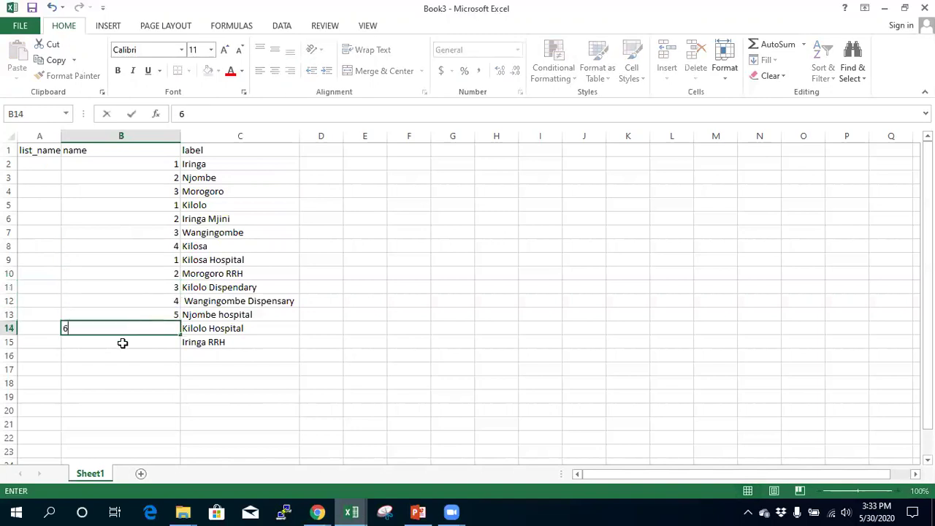
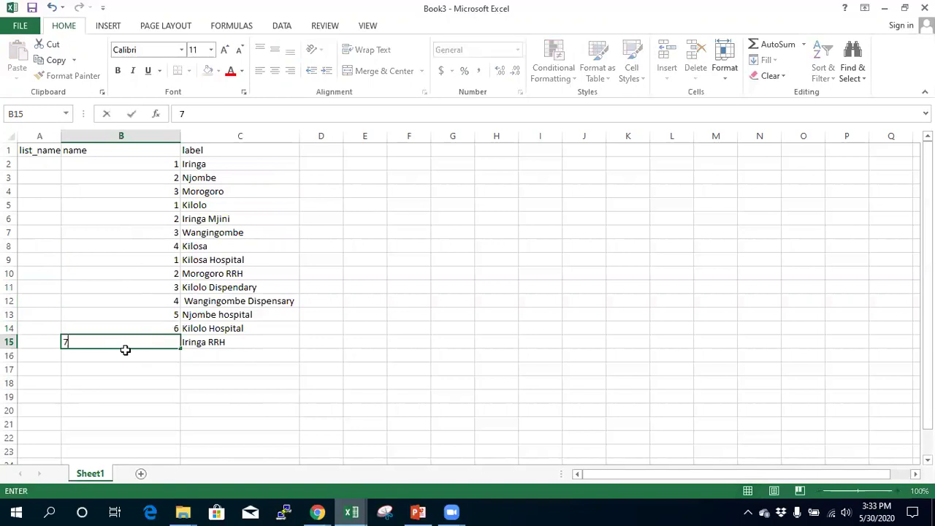
{"action": "left_click_drag", "start_coordinate": [151, 163], "coordinate": [165, 342]}
{"action": "left_click_drag", "start_coordinate": [242, 164], "coordinate": [243, 348]}
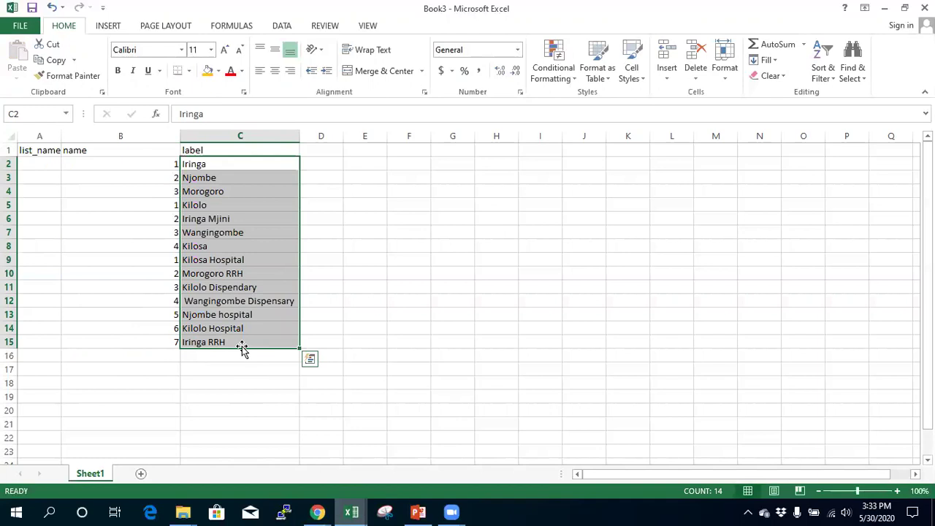
{"action": "left_click", "coordinate": [209, 164]}
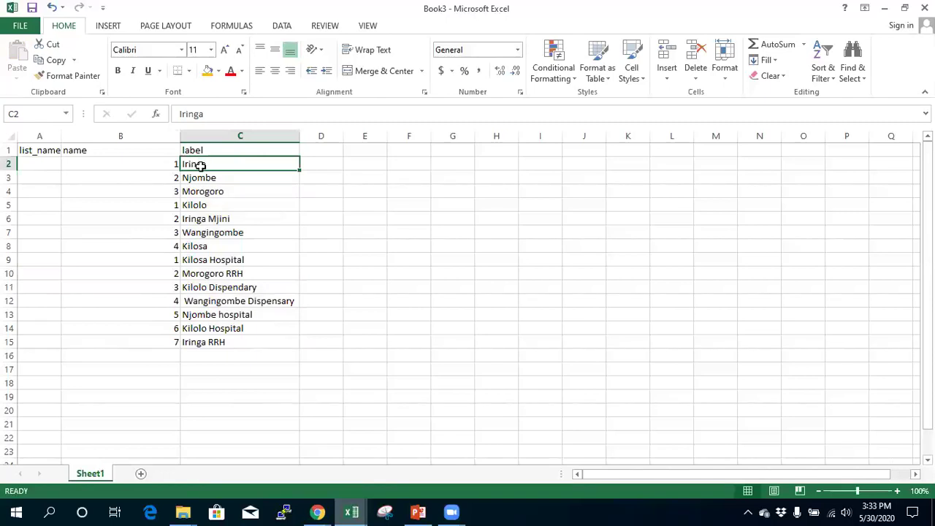
{"action": "left_click_drag", "start_coordinate": [196, 164], "coordinate": [211, 247]}
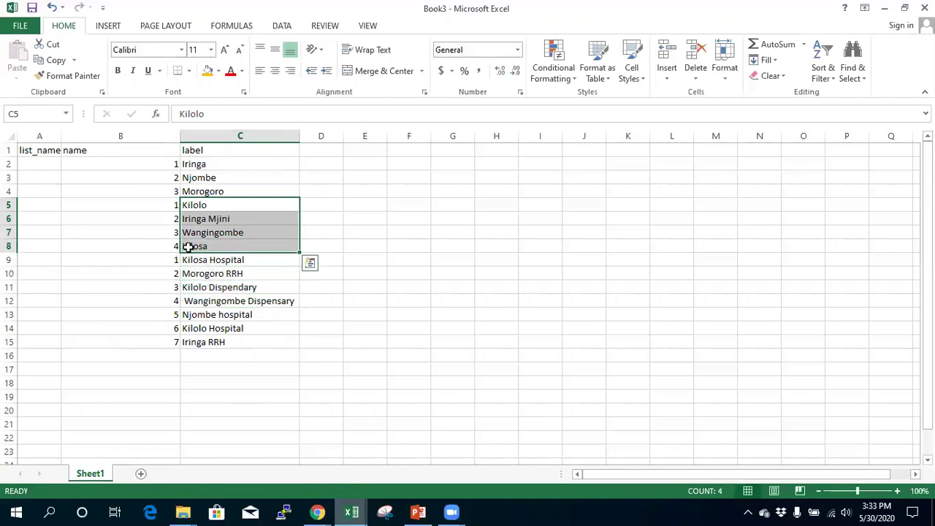
- Enter region as the list_name for Iringa in cell A2
{"action": "left_click", "coordinate": [45, 163]}
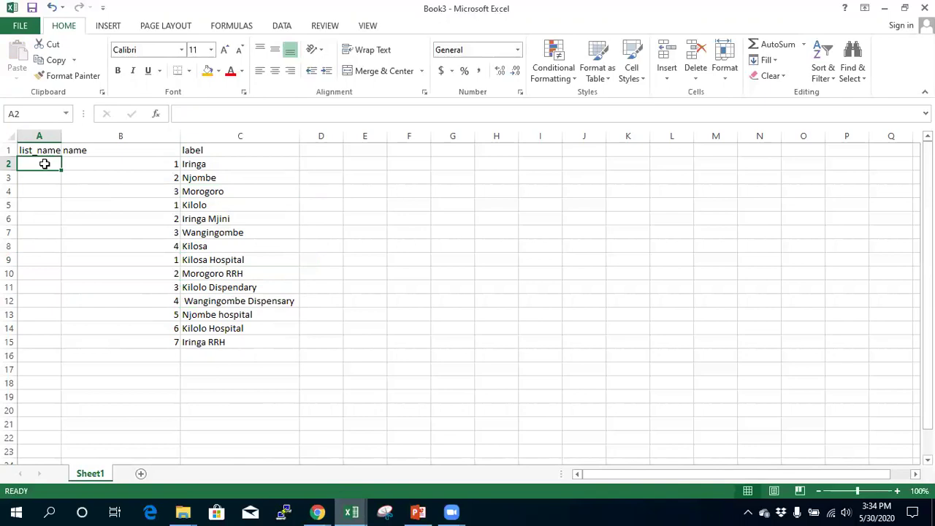
{"action": "left_click_drag", "start_coordinate": [212, 166], "coordinate": [214, 193]}
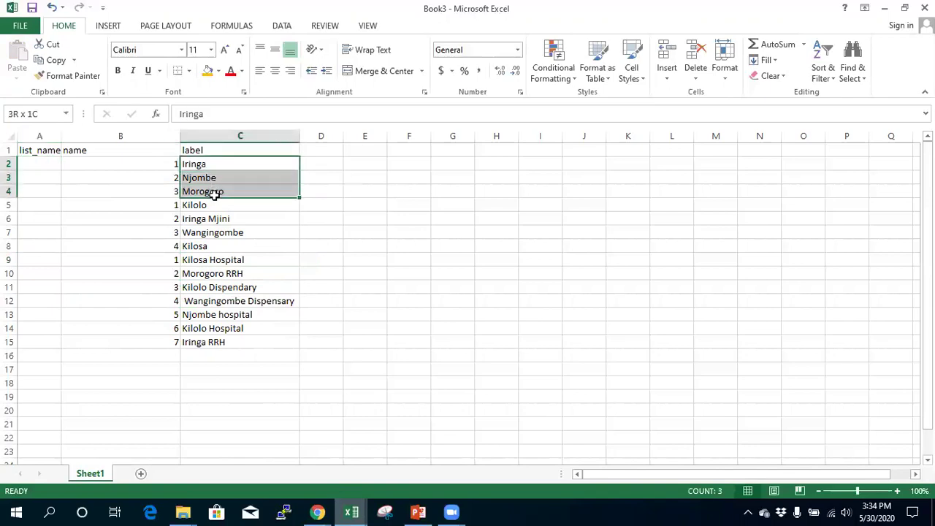
{"action": "left_click", "coordinate": [53, 164]}
{"action": "type", "text": "region"}
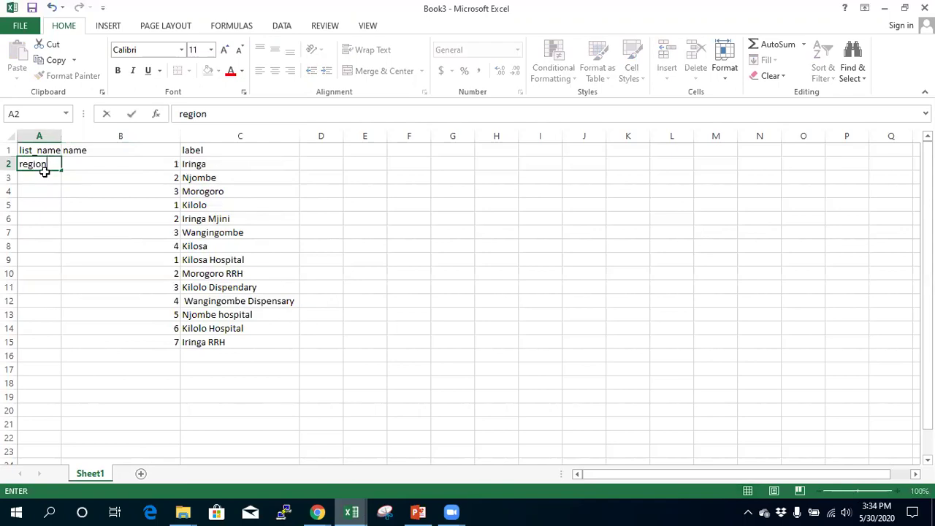
{"action": "key", "text": "Return"}
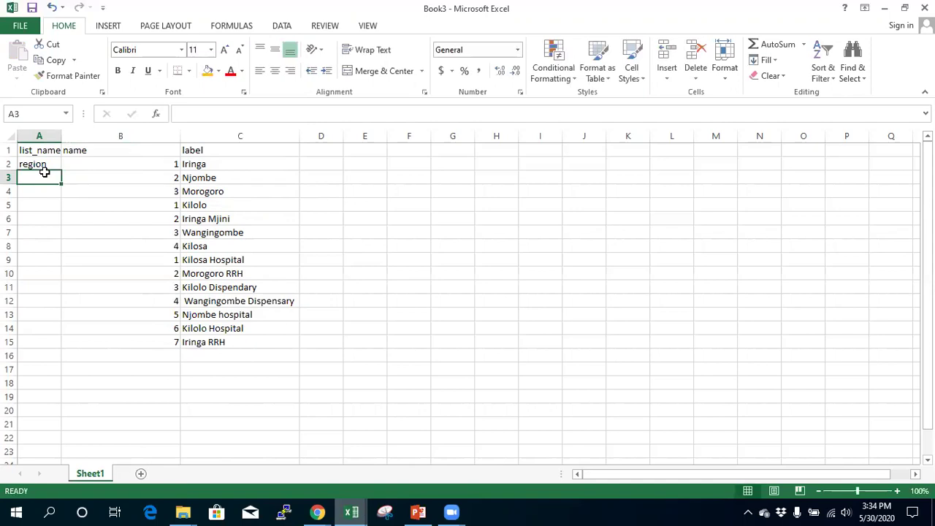
- Enter region as the list_name for Njombe and Morogoro in cells A3 and A4
{"action": "left_click_drag", "start_coordinate": [197, 168], "coordinate": [198, 192]}
{"action": "left_click", "coordinate": [53, 179]}
{"action": "type", "text": "r"}
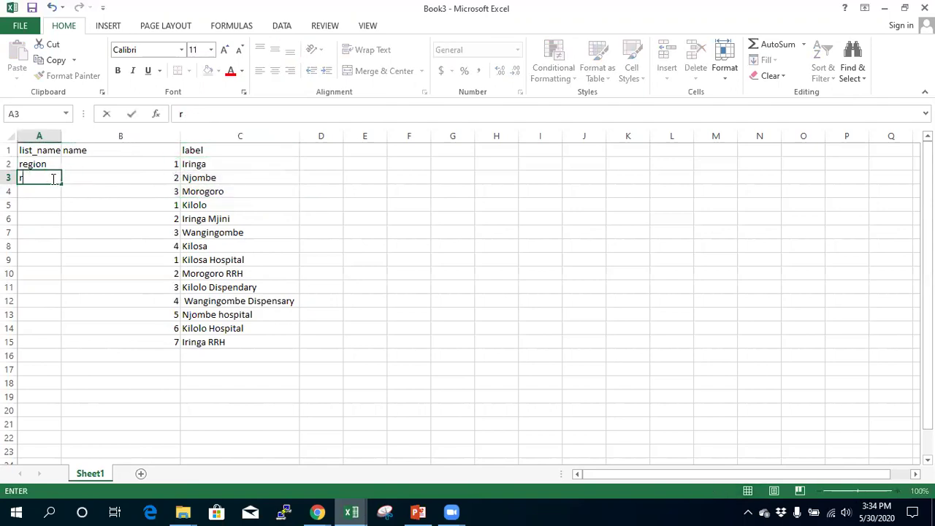
{"action": "type", "text": "wegi"}
{"action": "left_click", "coordinate": [35, 188]}
{"action": "type", "text": "r"}
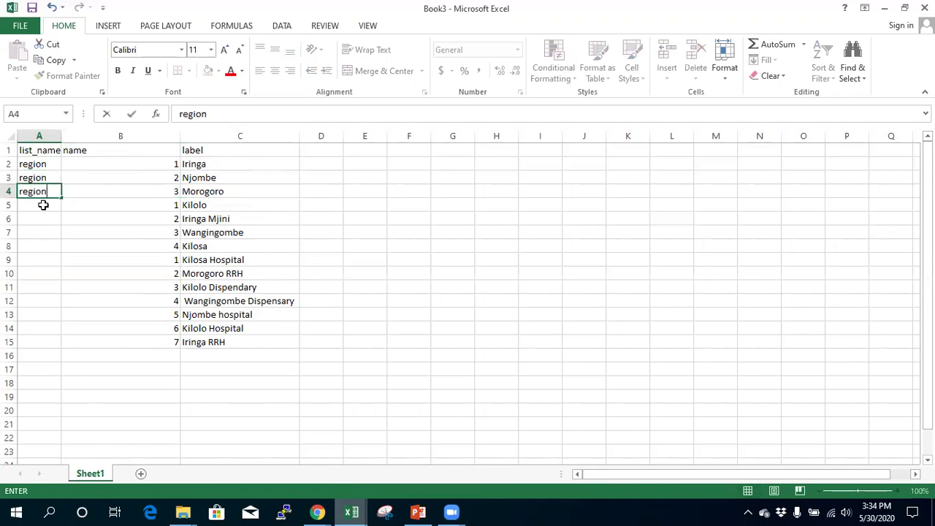
{"action": "left_click", "coordinate": [41, 202]}
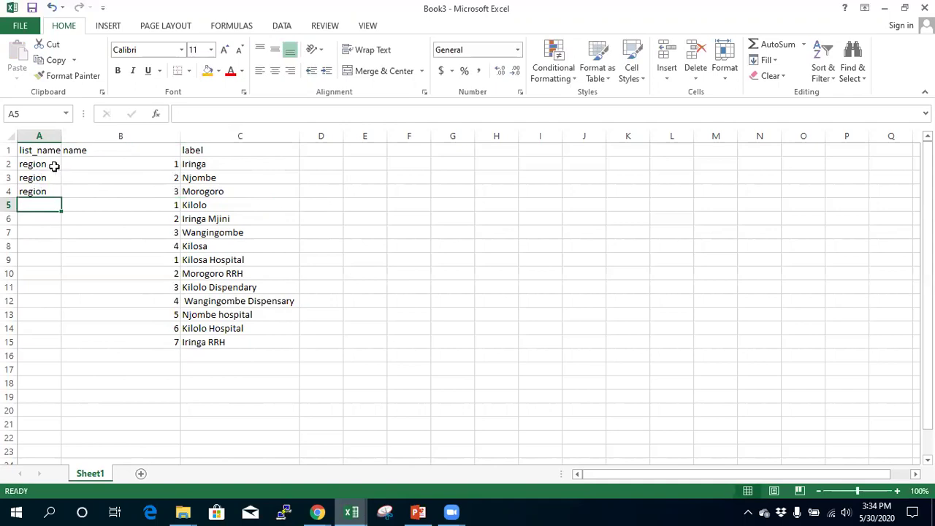
{"action": "left_click_drag", "start_coordinate": [43, 163], "coordinate": [198, 192]}
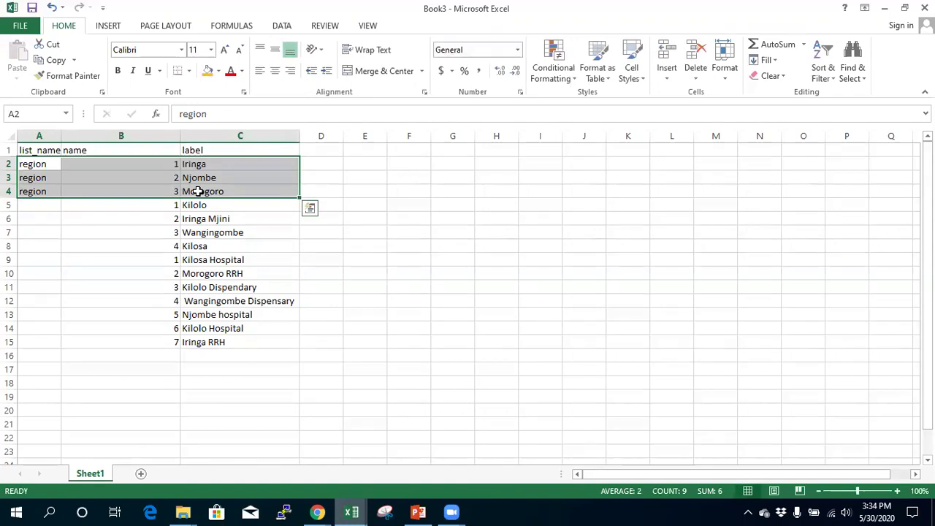
- Enter district as the list_name in A5, fill it down to A8, and fit column B to its contents
{"action": "left_click", "coordinate": [46, 205]}
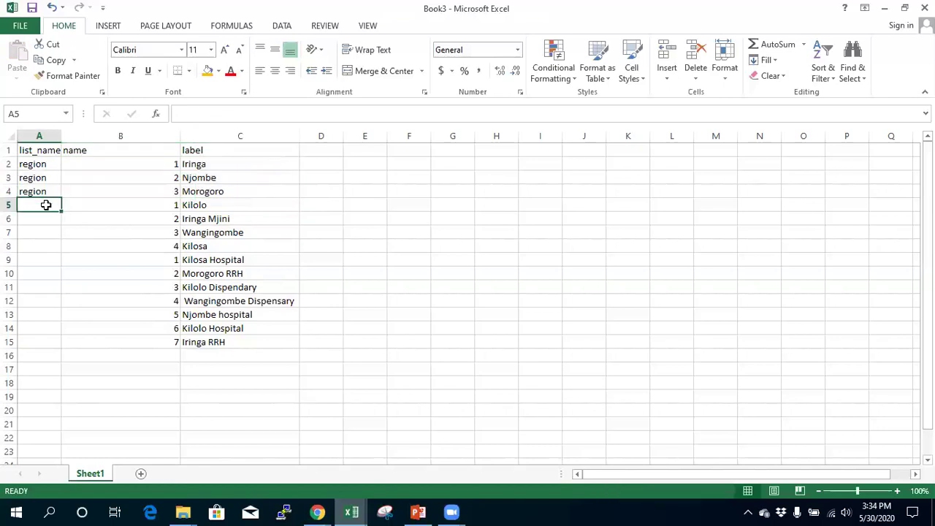
{"action": "type", "text": "district"}
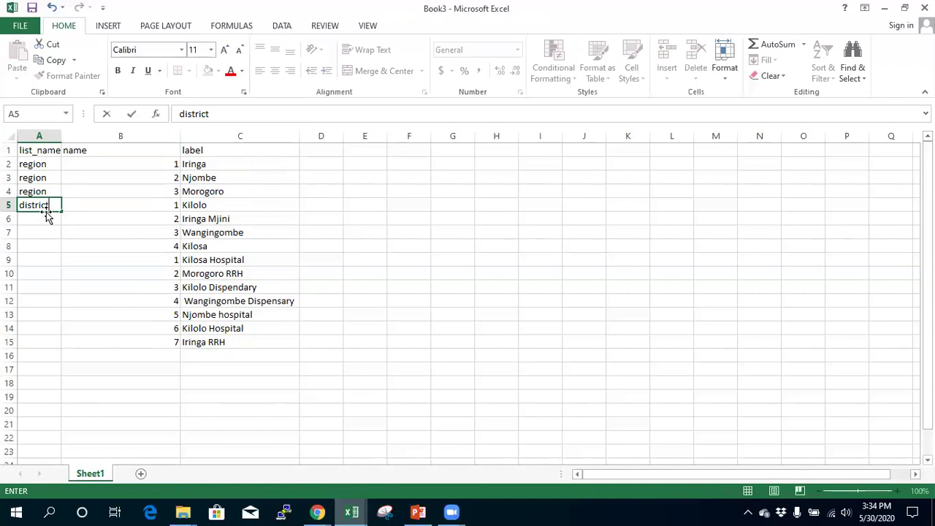
{"action": "key", "text": "Return"}
{"action": "left_click", "coordinate": [52, 207]}
{"action": "left_click_drag", "start_coordinate": [61, 212], "coordinate": [55, 254]}
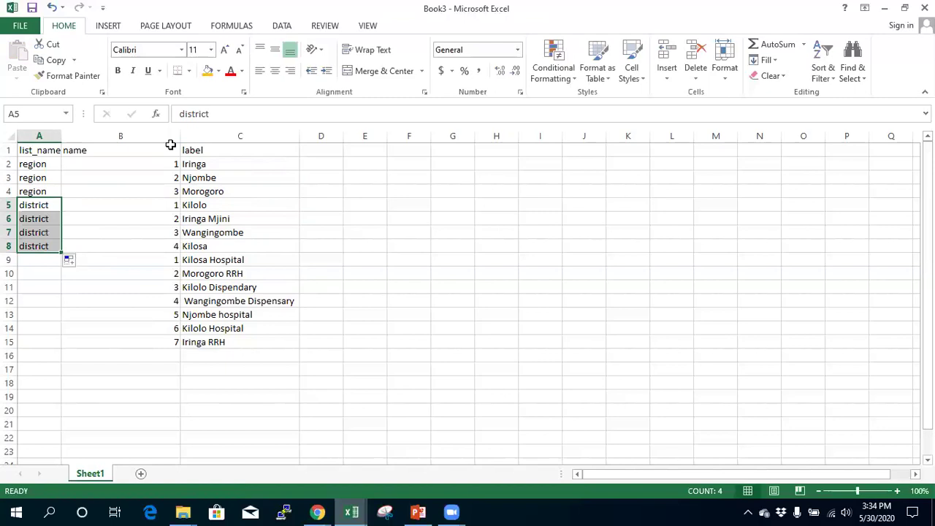
{"action": "double_click", "coordinate": [180, 133]}
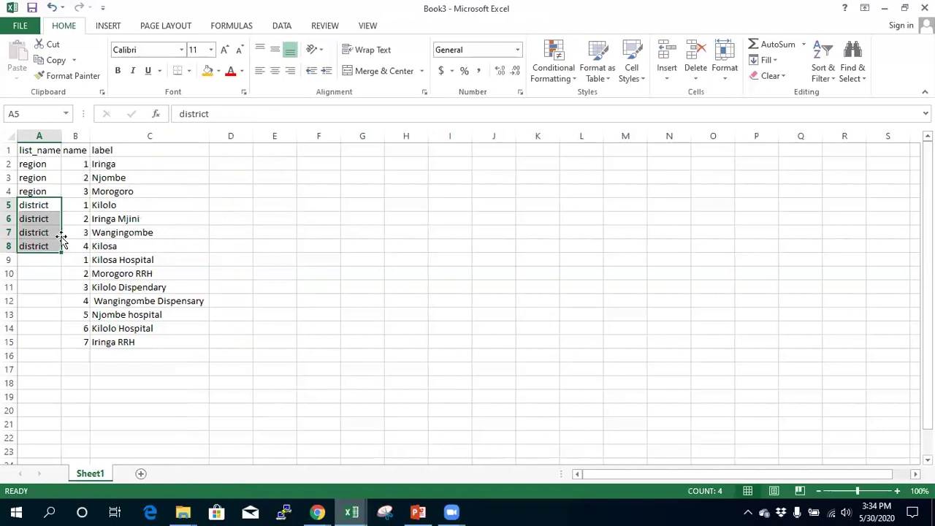
{"action": "left_click_drag", "start_coordinate": [51, 205], "coordinate": [97, 249]}
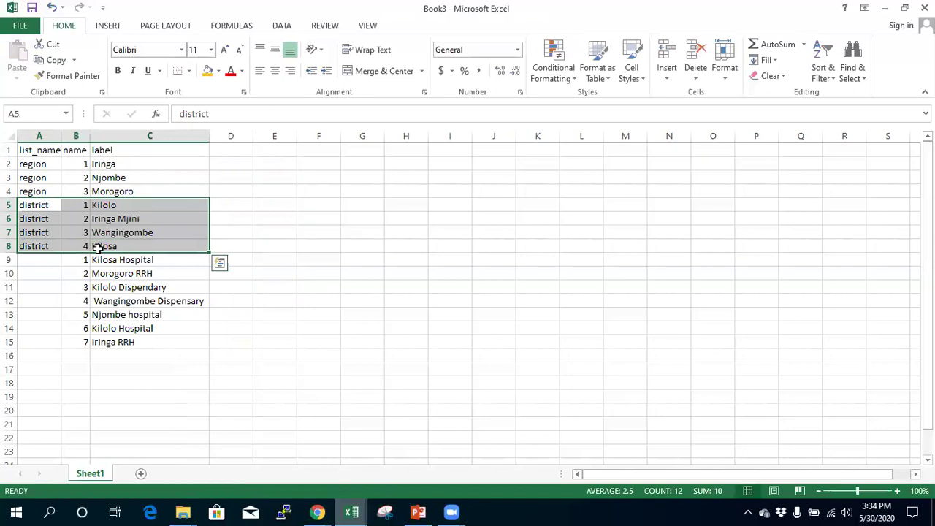
- Enter facility as the list_name for Kilosa Hospital in A9 and fill it down to Iringa RRH in A15
{"action": "left_click", "coordinate": [41, 259]}
{"action": "type", "text": "faci"}
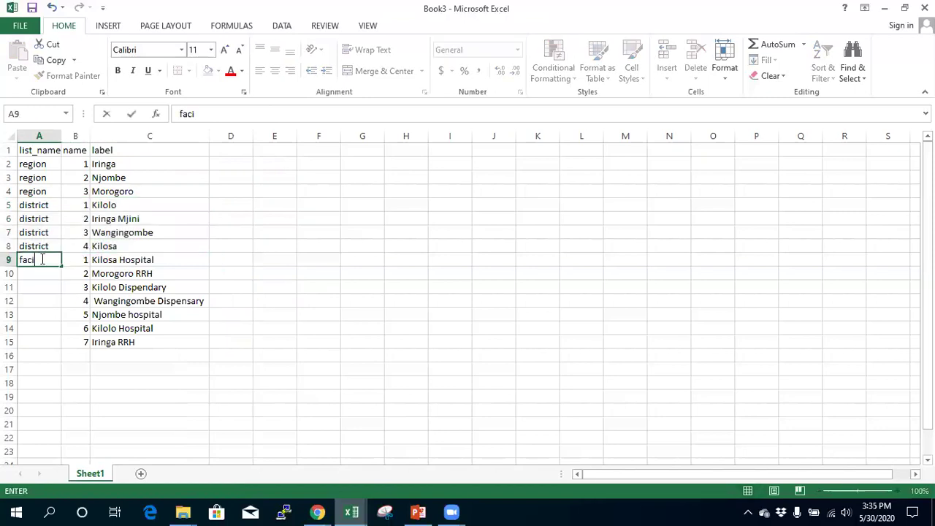
{"action": "type", "text": "lit"}
{"action": "key", "text": "Return"}
{"action": "left_click", "coordinate": [48, 261]}
{"action": "left_click_drag", "start_coordinate": [62, 266], "coordinate": [60, 350]}
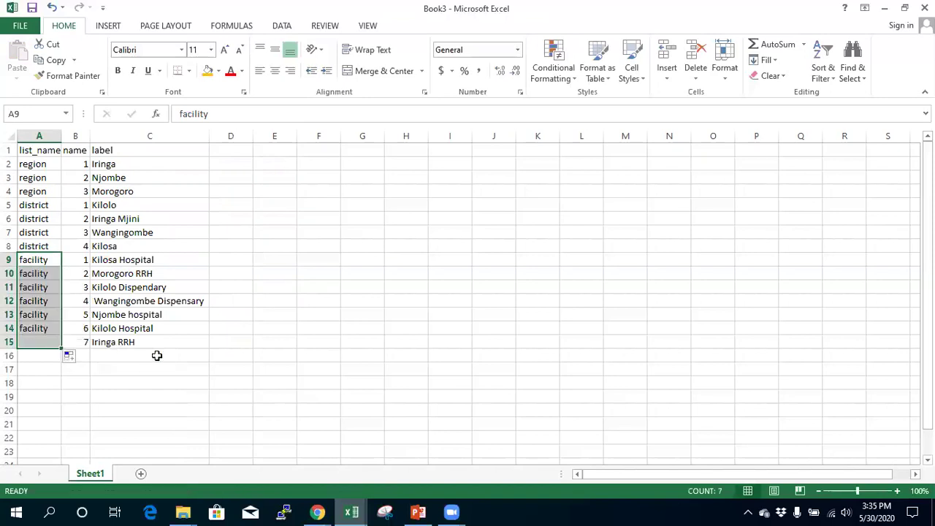
{"action": "left_click", "coordinate": [162, 355]}
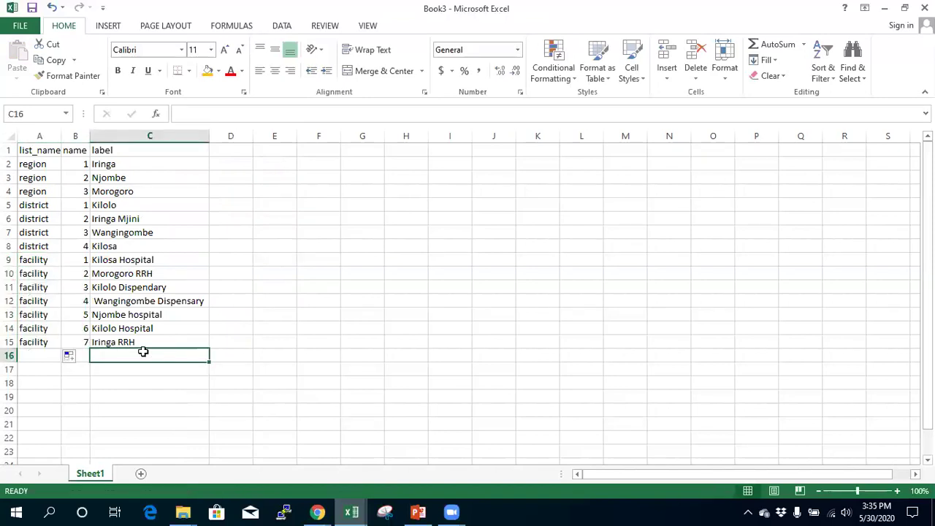
{"action": "left_click", "coordinate": [40, 148]}
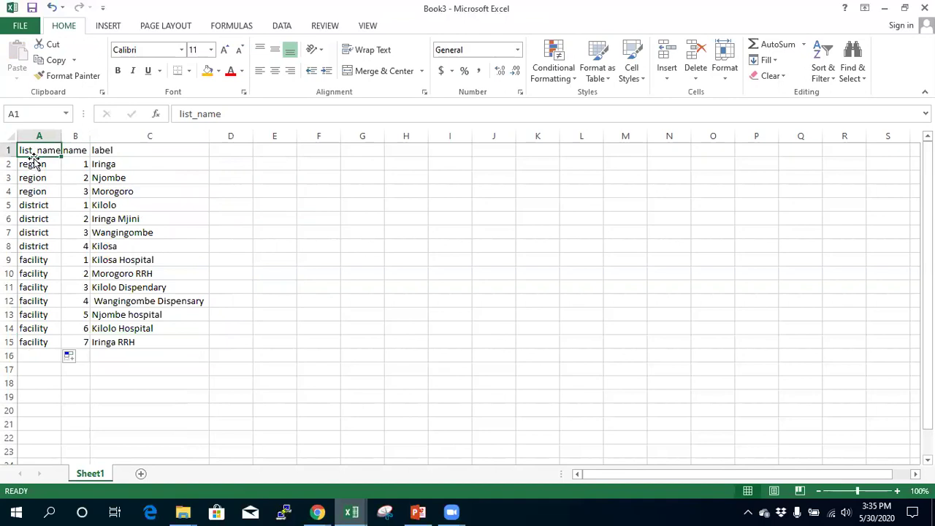
{"action": "left_click_drag", "start_coordinate": [32, 163], "coordinate": [27, 338]}
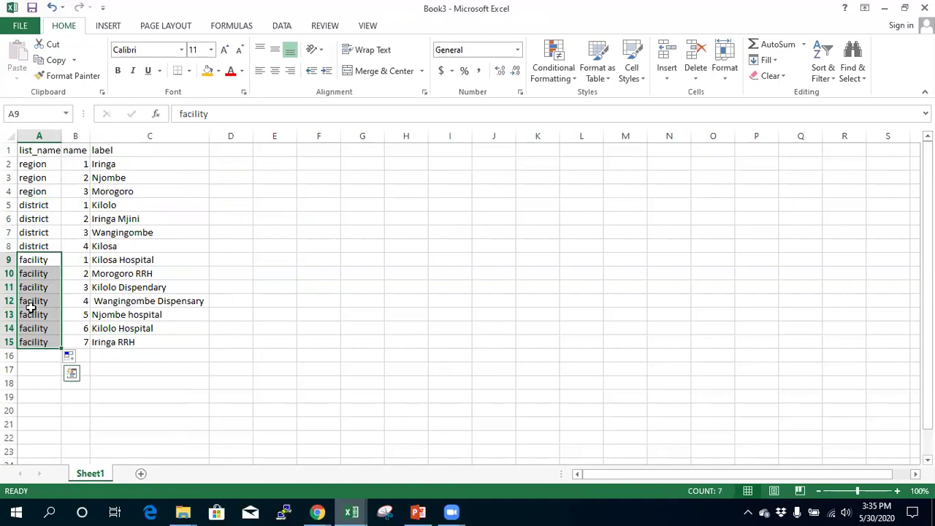
{"action": "left_click", "coordinate": [36, 263]}
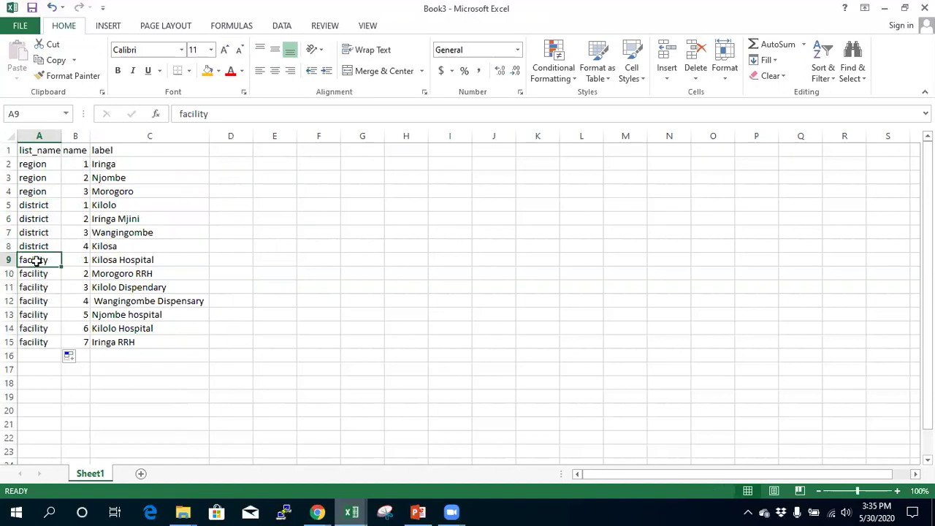
{"action": "left_click", "coordinate": [41, 205]}
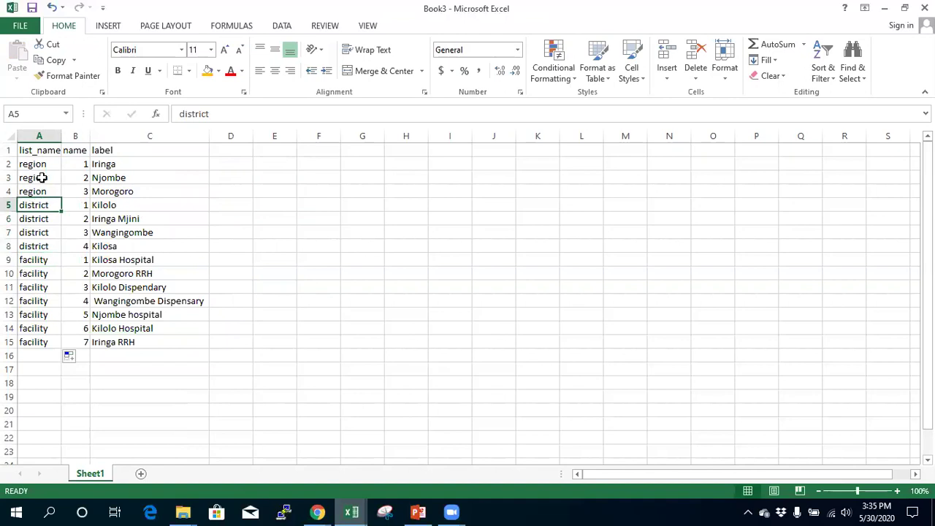
{"action": "left_click", "coordinate": [41, 175]}
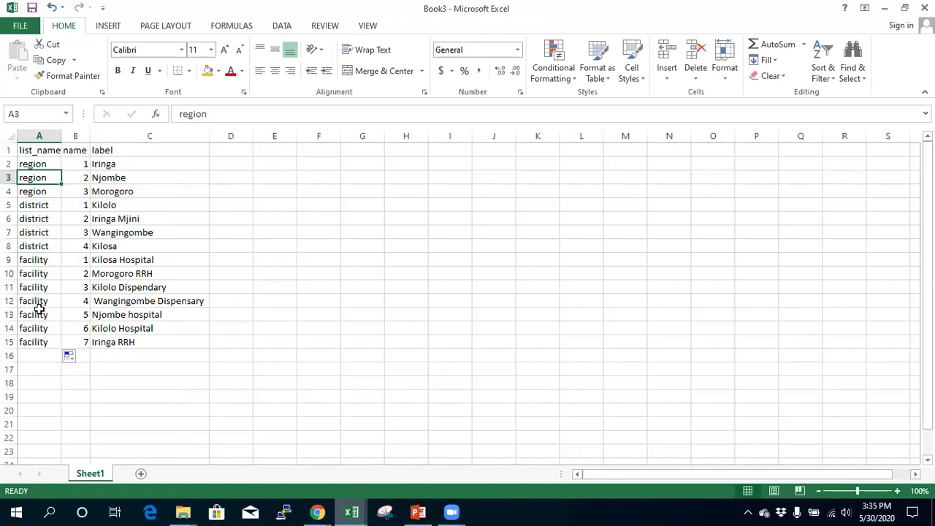
- Add a region column heading in cell D1, beside the label column
{"action": "left_click", "coordinate": [39, 205]}
{"action": "left_click", "coordinate": [36, 178]}
{"action": "left_click", "coordinate": [227, 148]}
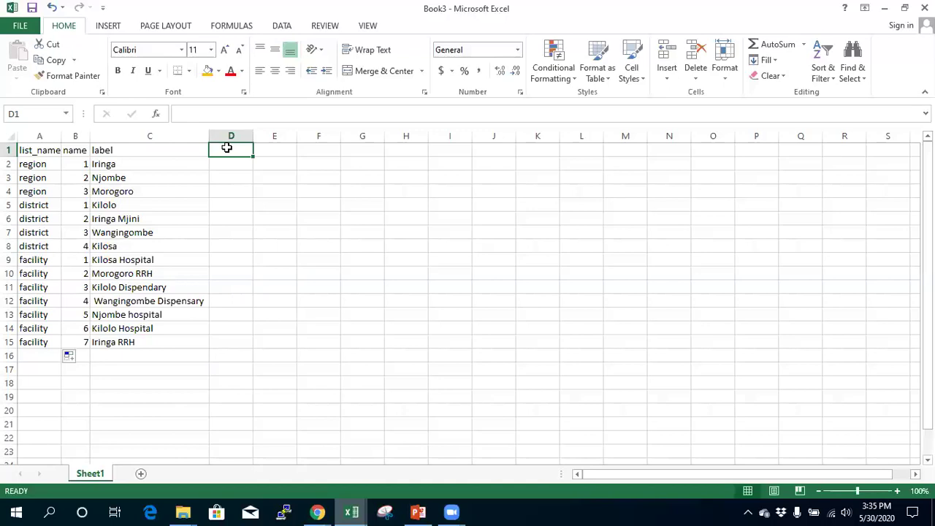
{"action": "left_click", "coordinate": [58, 163]}
{"action": "left_click_drag", "start_coordinate": [58, 163], "coordinate": [131, 192]}
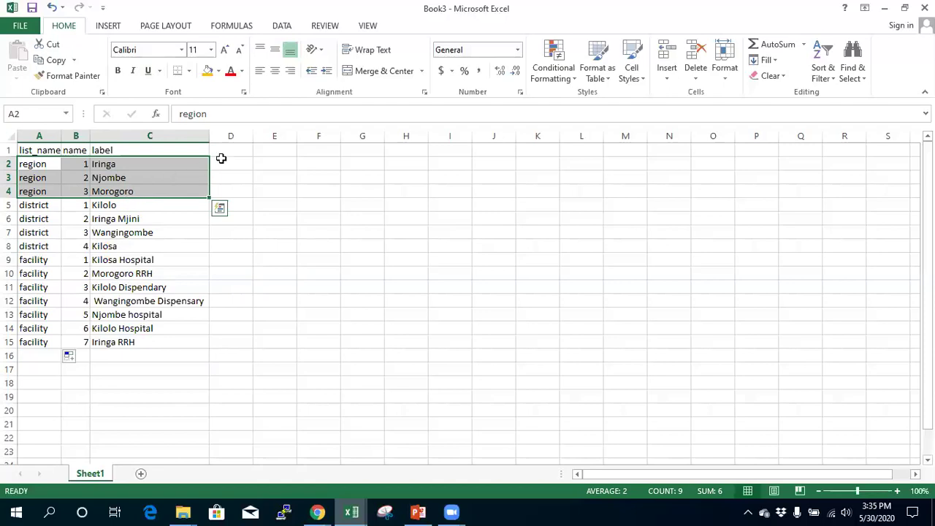
{"action": "left_click", "coordinate": [136, 207]}
{"action": "left_click", "coordinate": [233, 152]}
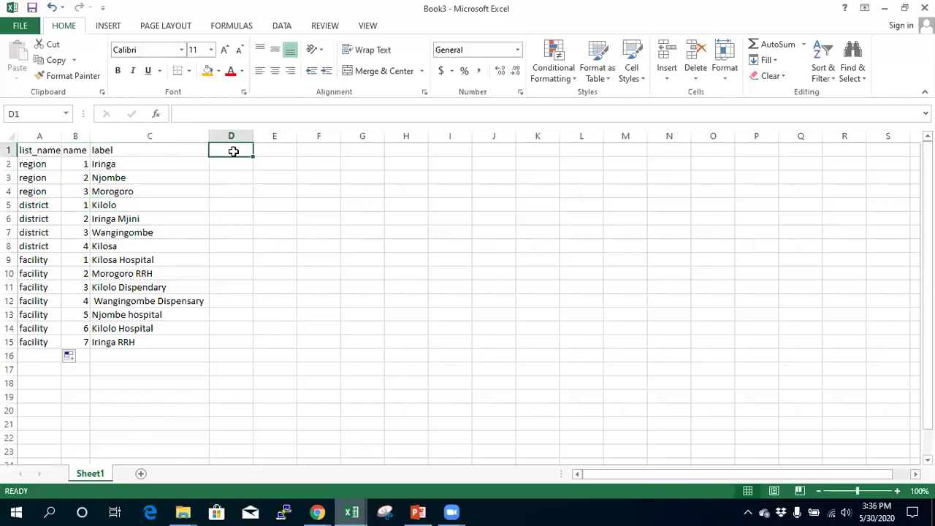
{"action": "type", "text": "region"}
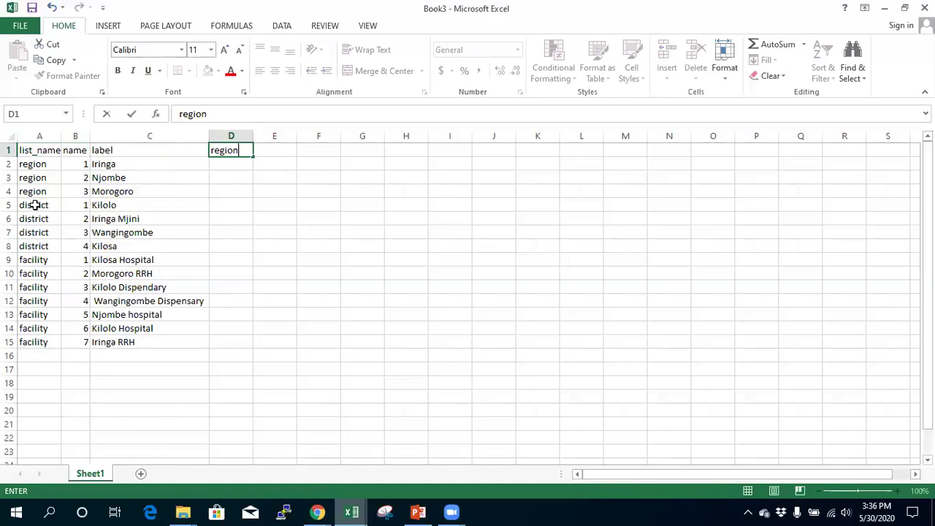
- Enter region code 1 for the districts Kilolo in D5 and Iringa Mjini in D6
{"action": "left_click", "coordinate": [11, 205]}
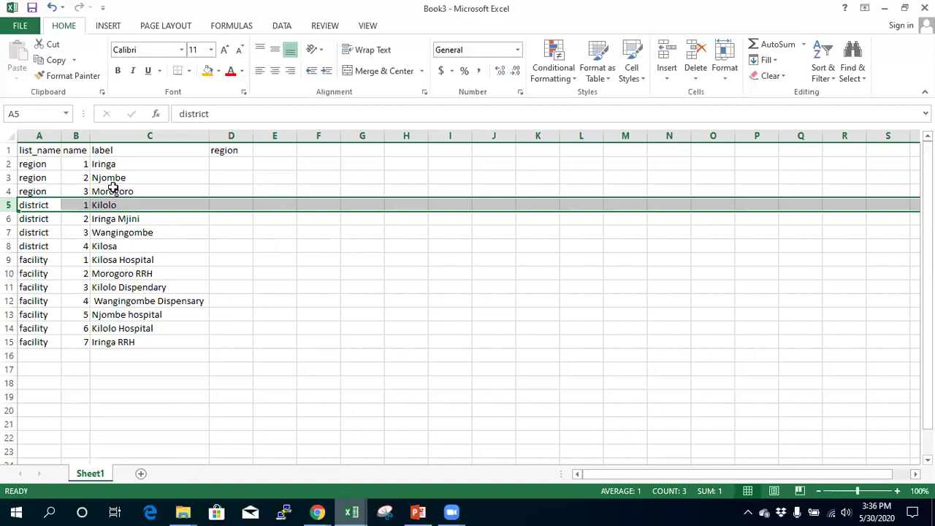
{"action": "left_click", "coordinate": [230, 203]}
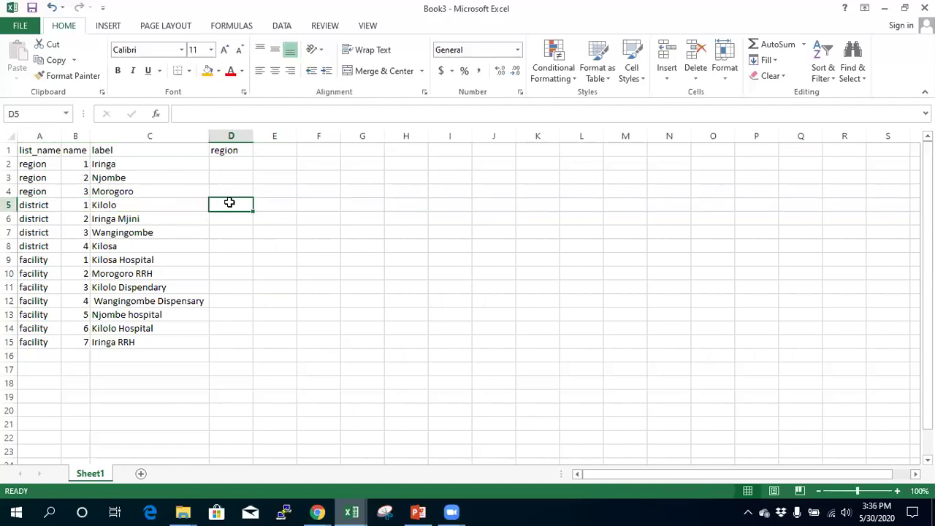
{"action": "double_click", "coordinate": [212, 204]}
{"action": "type", "text": "1"}
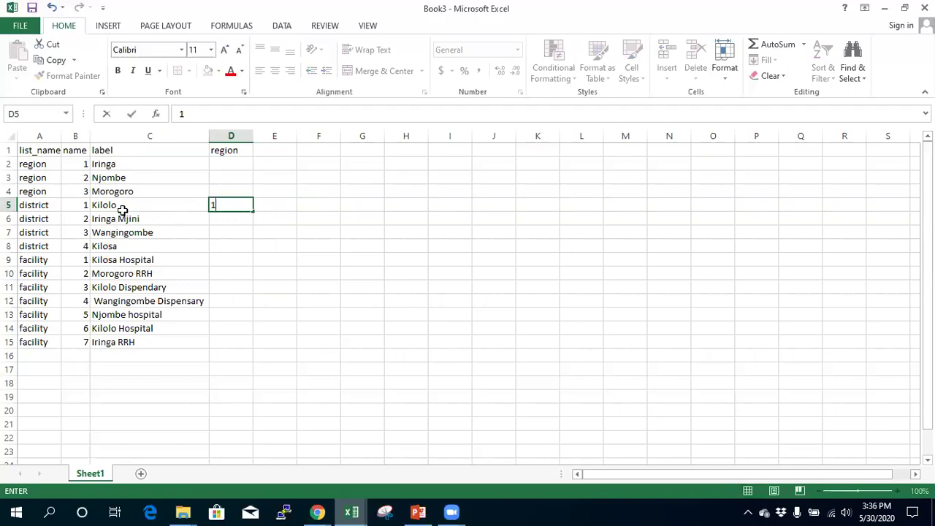
{"action": "left_click", "coordinate": [120, 208]}
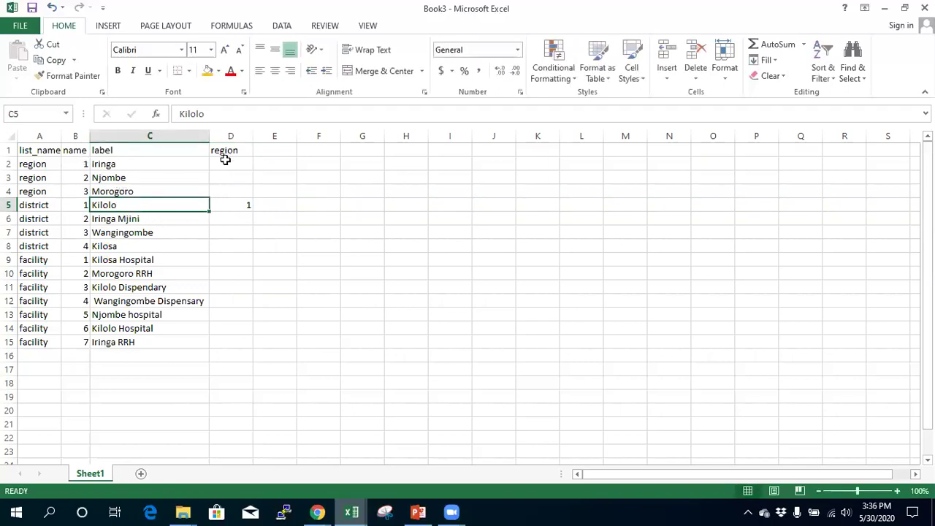
{"action": "left_click", "coordinate": [231, 205]}
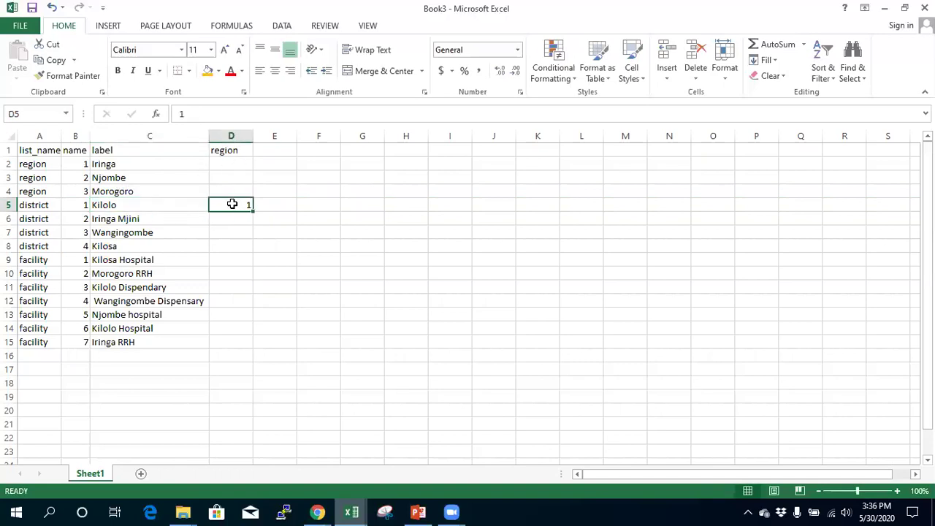
{"action": "left_click", "coordinate": [112, 218]}
{"action": "left_click", "coordinate": [226, 218]}
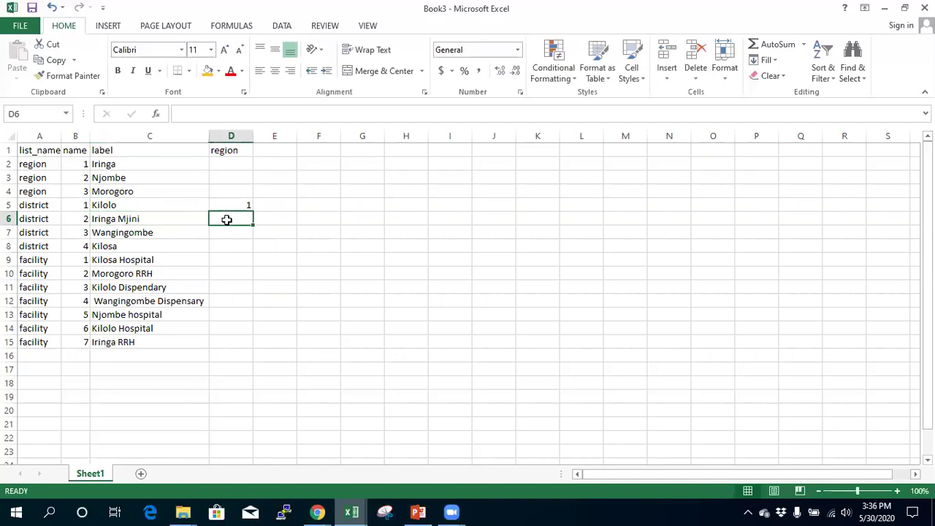
{"action": "type", "text": "1"}
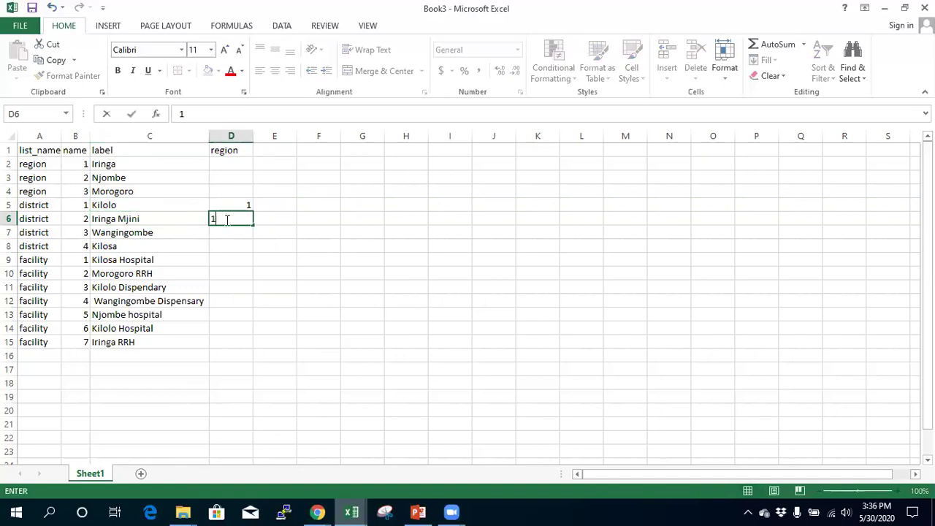
- Enter region code 2 for the Wangingombe district in D7 and 3 for the Kilosa district in D8
{"action": "left_click", "coordinate": [111, 232]}
{"action": "left_click", "coordinate": [228, 232]}
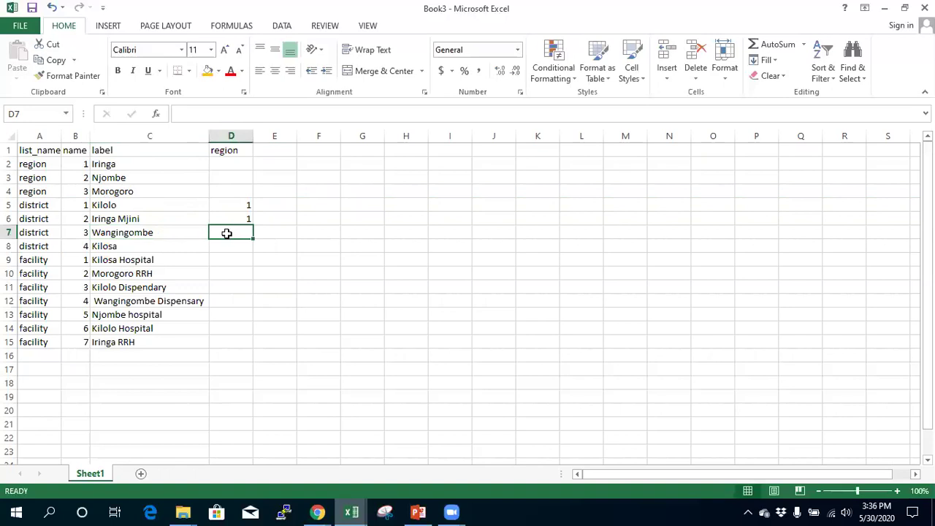
{"action": "type", "text": "2"}
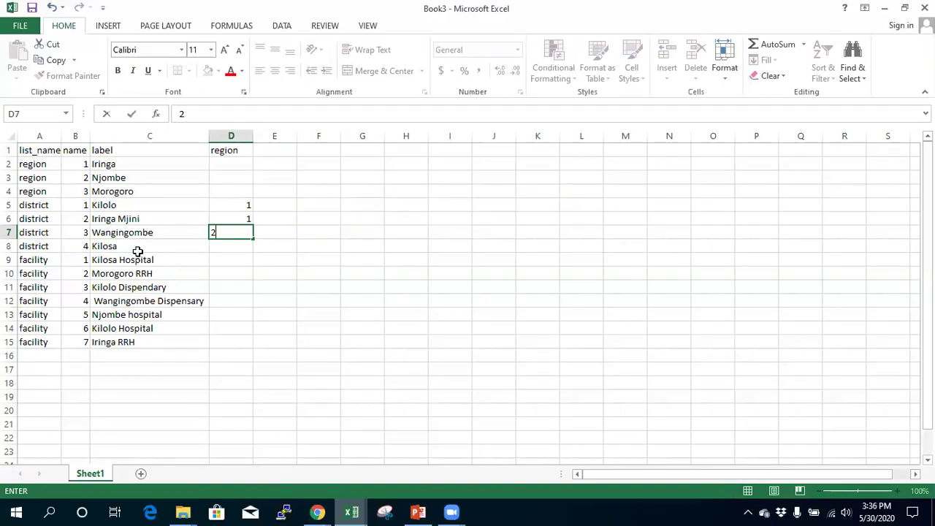
{"action": "left_click", "coordinate": [138, 248]}
{"action": "left_click", "coordinate": [244, 246]}
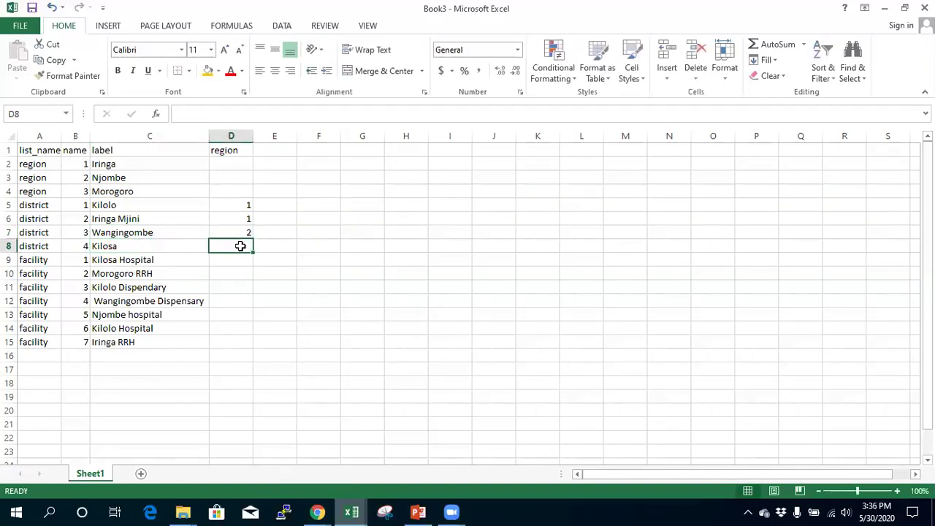
{"action": "type", "text": "3"}
{"action": "left_click", "coordinate": [227, 264]}
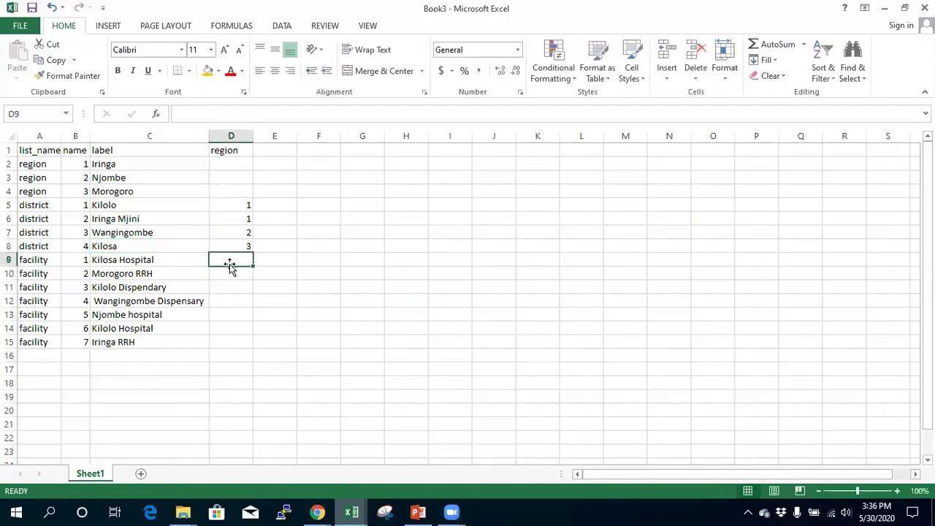
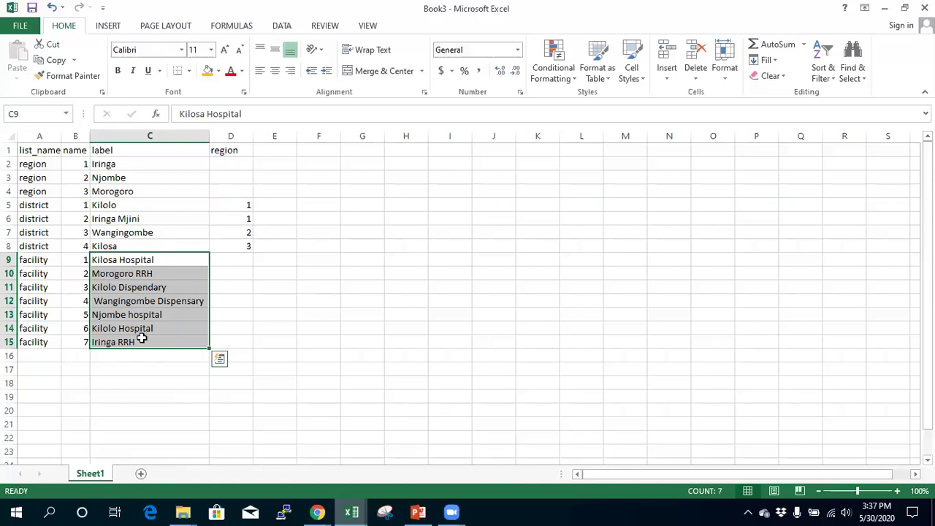
- Add a district column heading in cell E1, beside the region column
{"action": "left_click", "coordinate": [134, 261]}
{"action": "left_click", "coordinate": [284, 145]}
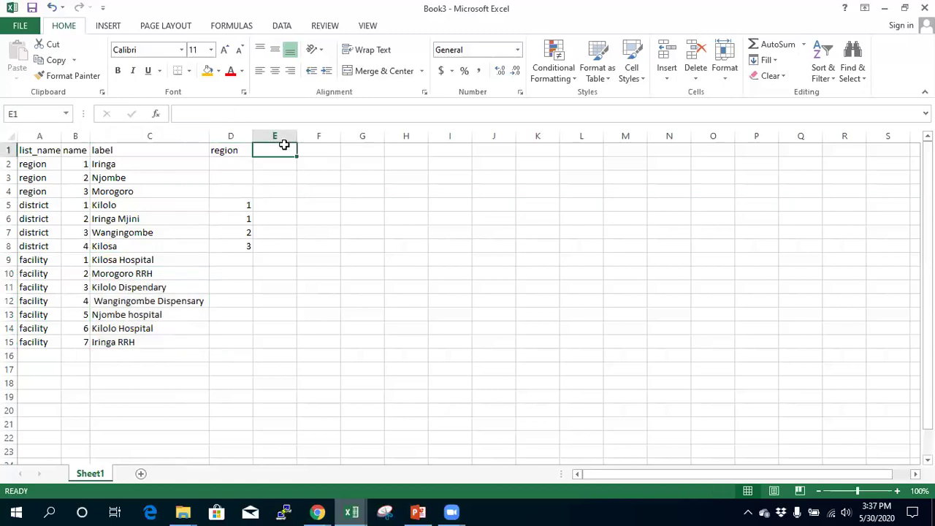
{"action": "type", "text": "d"}
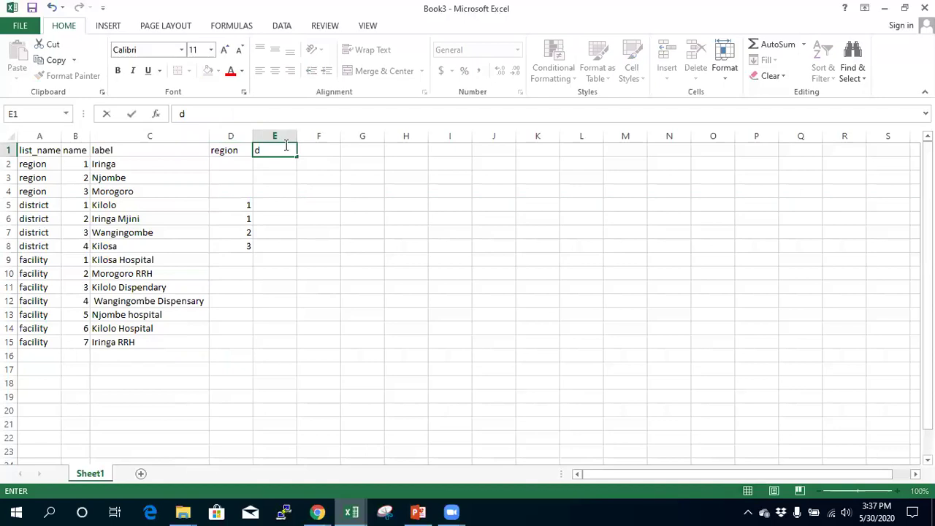
{"action": "type", "text": "istrict"}
{"action": "left_click", "coordinate": [283, 163]}
{"action": "left_click", "coordinate": [277, 148]}
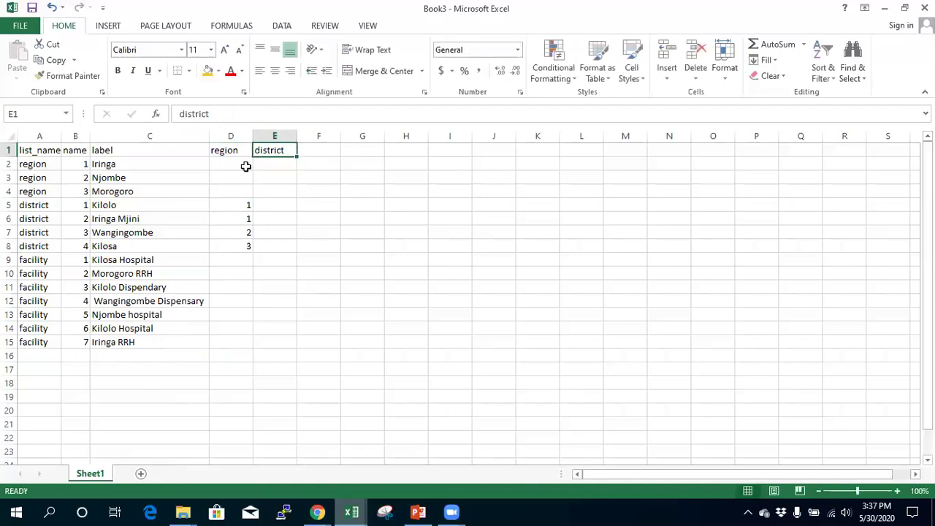
{"action": "left_click", "coordinate": [34, 217]}
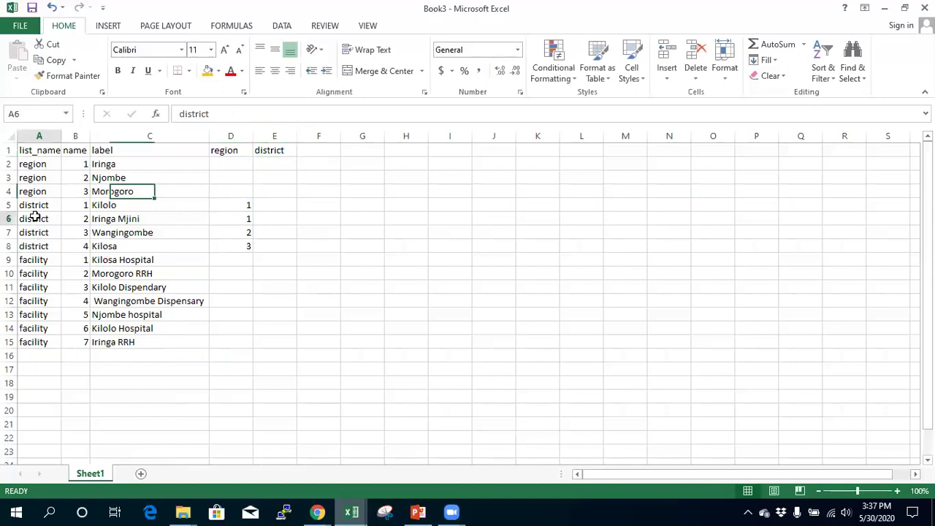
{"action": "left_click_drag", "start_coordinate": [34, 217], "coordinate": [36, 234]}
{"action": "left_click", "coordinate": [36, 233]}
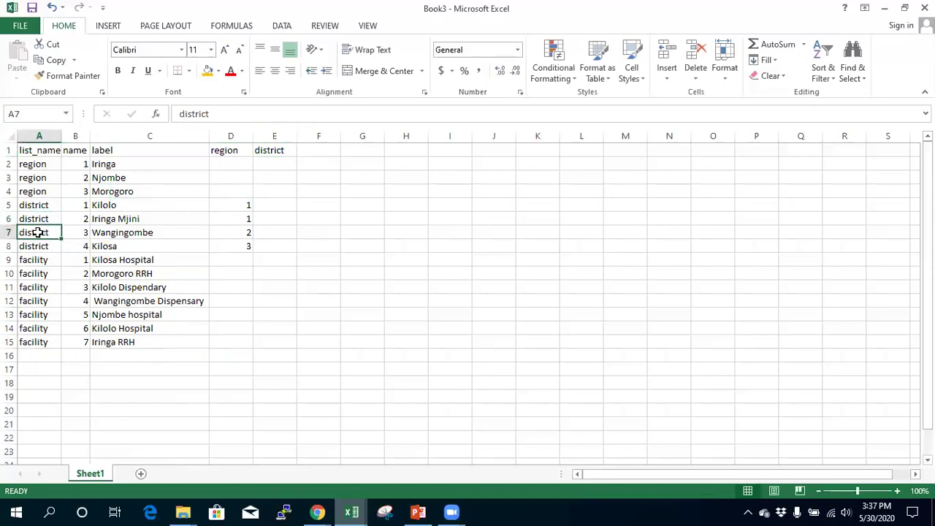
{"action": "left_click", "coordinate": [282, 150]}
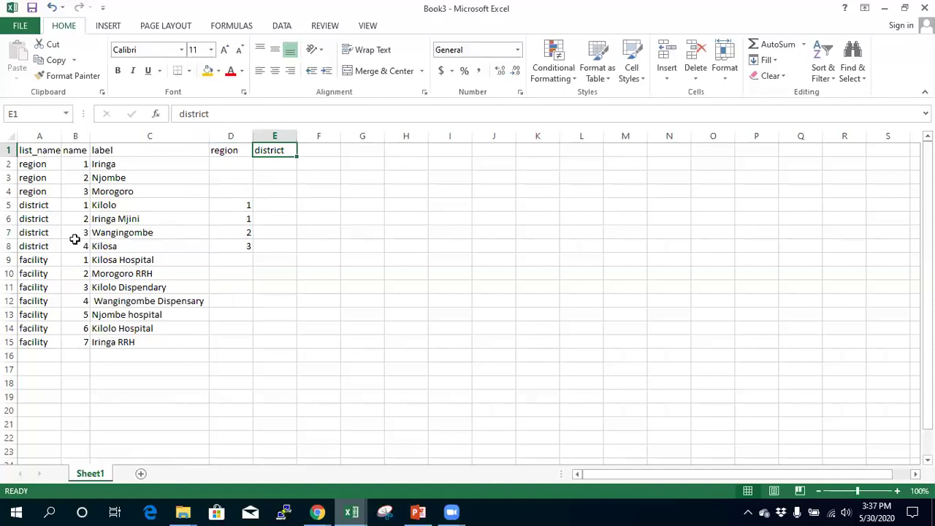
- Enter district code 4 for Kilosa Hospital in E9 and for Morogoro RRH in E10
{"action": "left_click", "coordinate": [119, 260]}
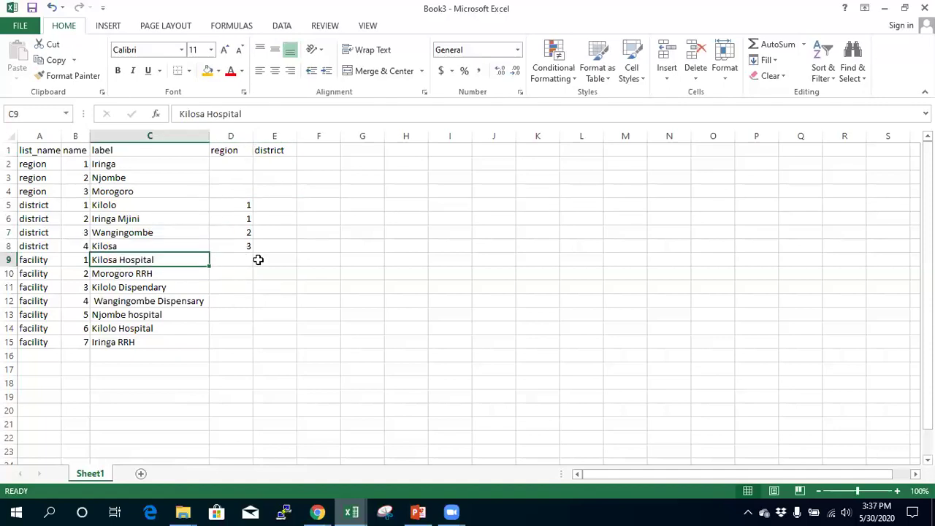
{"action": "left_click", "coordinate": [268, 260]}
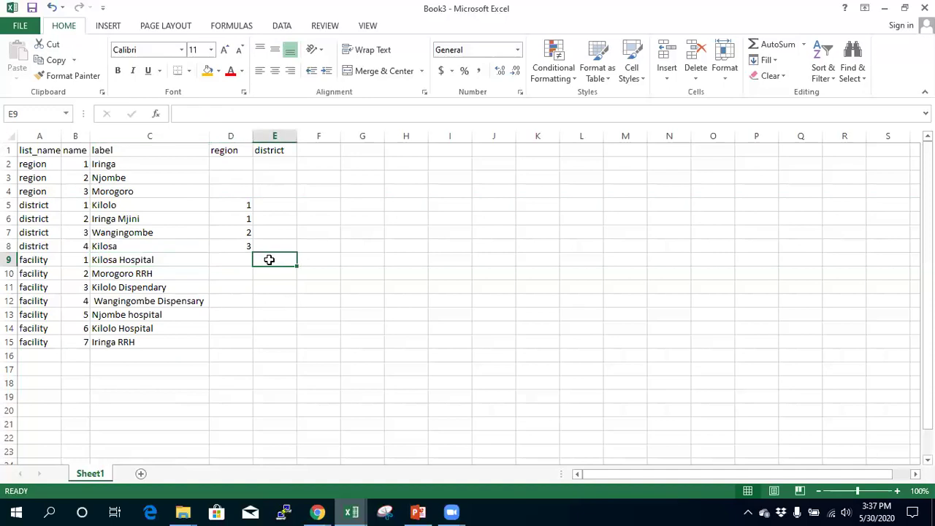
{"action": "left_click", "coordinate": [115, 246]}
{"action": "left_click", "coordinate": [82, 245]}
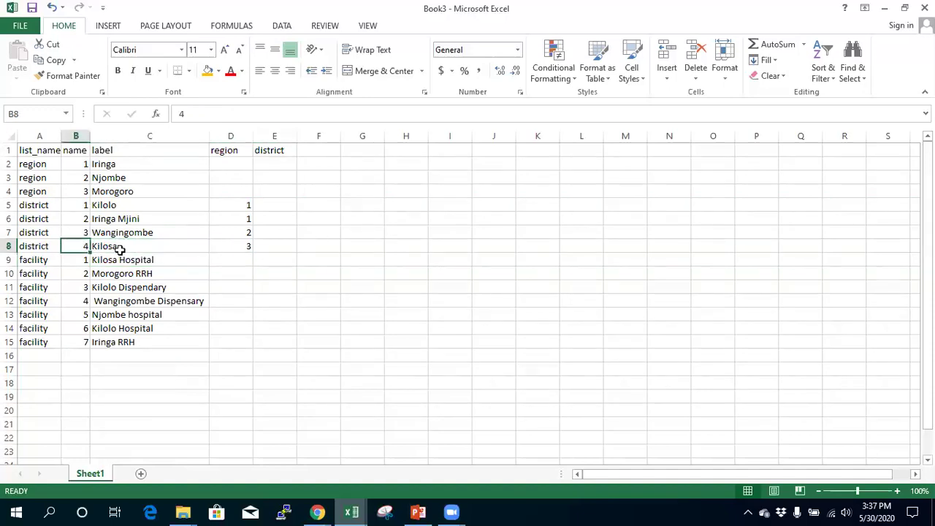
{"action": "left_click", "coordinate": [269, 262]}
{"action": "type", "text": "4"}
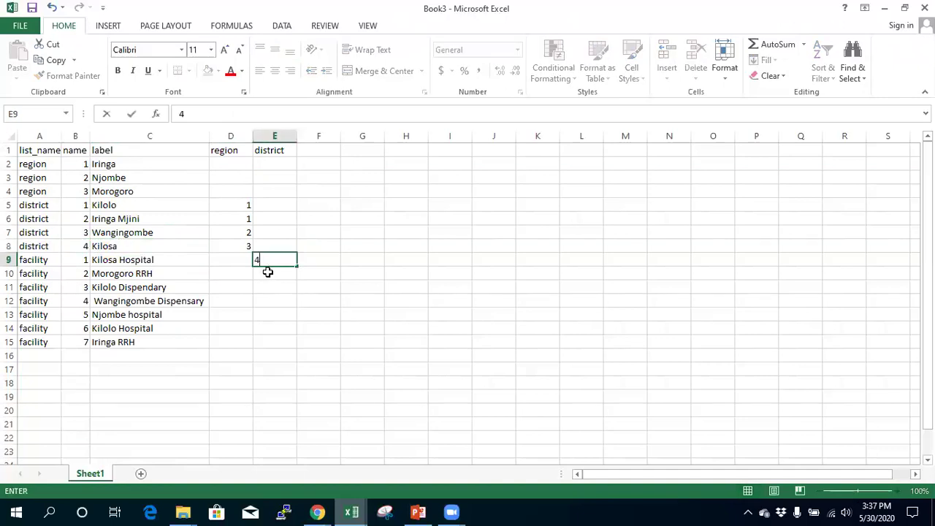
{"action": "left_click", "coordinate": [271, 274]}
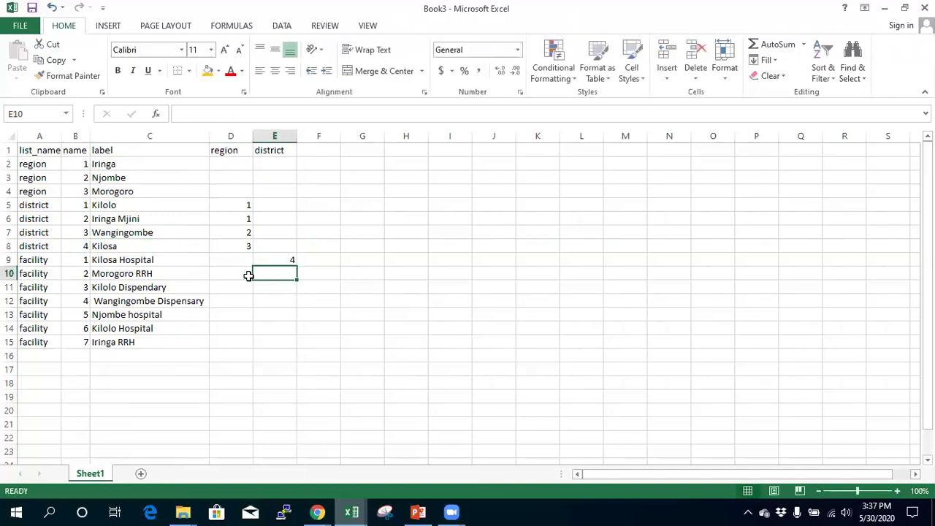
{"action": "left_click", "coordinate": [113, 247]}
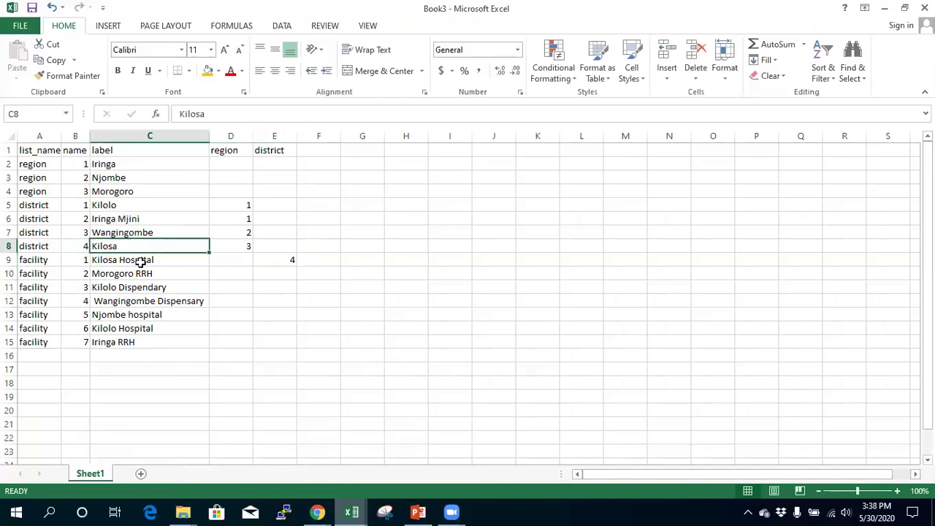
{"action": "left_click", "coordinate": [283, 269]}
{"action": "type", "text": "4"}
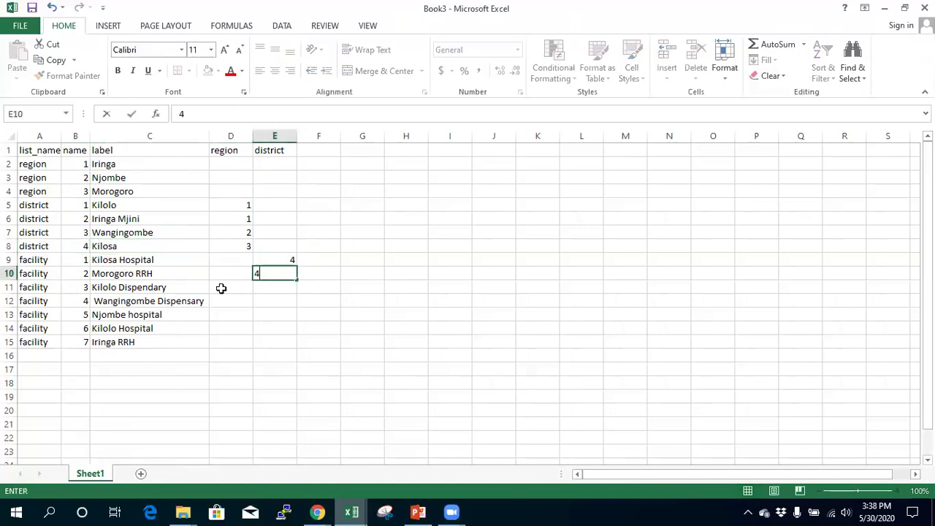
- Enter district code 1 for Kilolo Dispendary in cell E11
{"action": "left_click", "coordinate": [139, 287]}
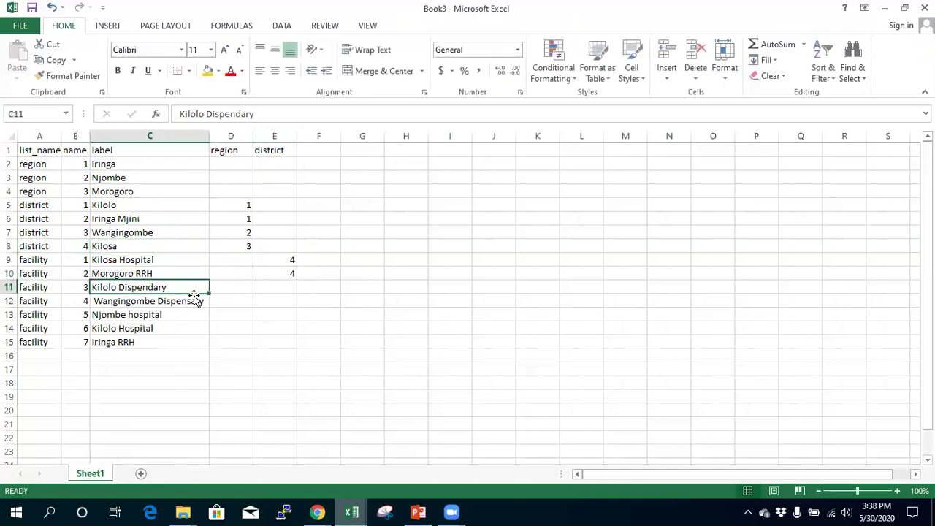
{"action": "left_click", "coordinate": [126, 205]}
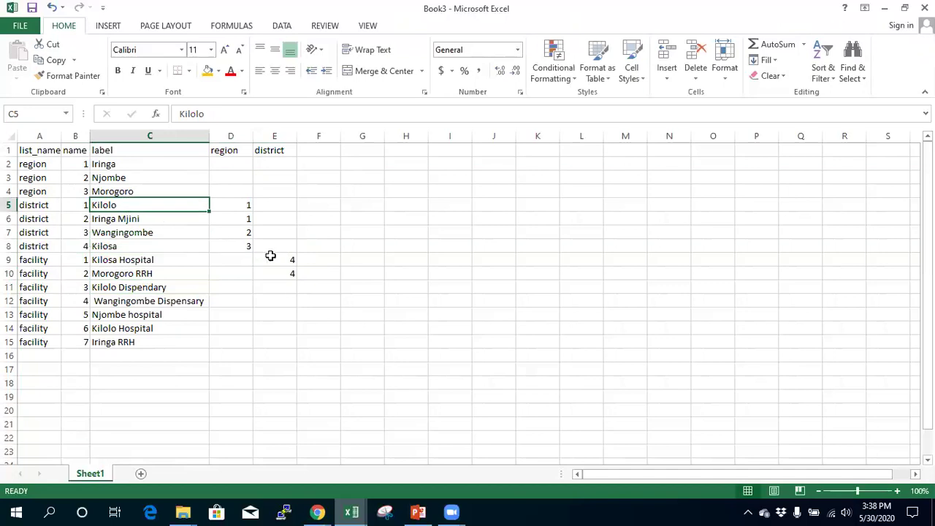
{"action": "left_click", "coordinate": [281, 287]}
{"action": "type", "text": "1"}
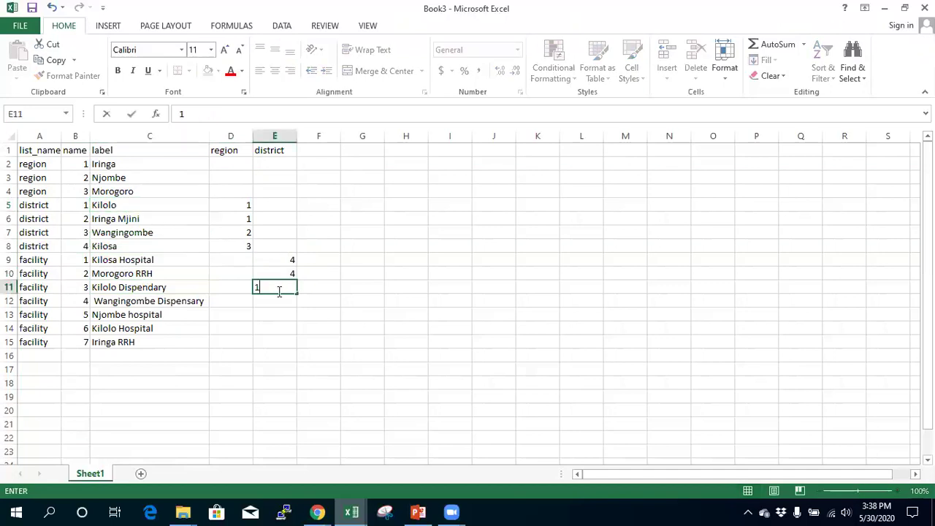
- Enter district code 3 for Wangingombe Dispensary in E12 and for Njombe hospital in E13
{"action": "left_click", "coordinate": [159, 305]}
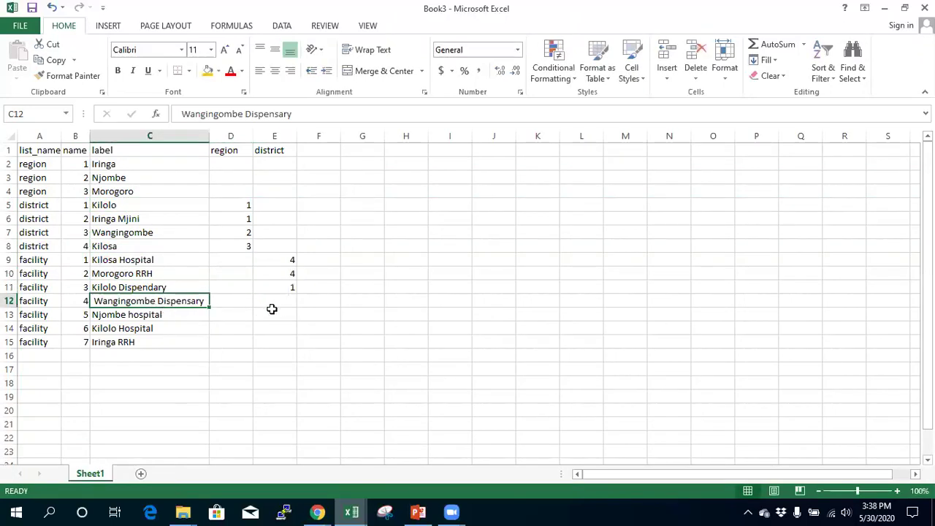
{"action": "left_click", "coordinate": [139, 233]}
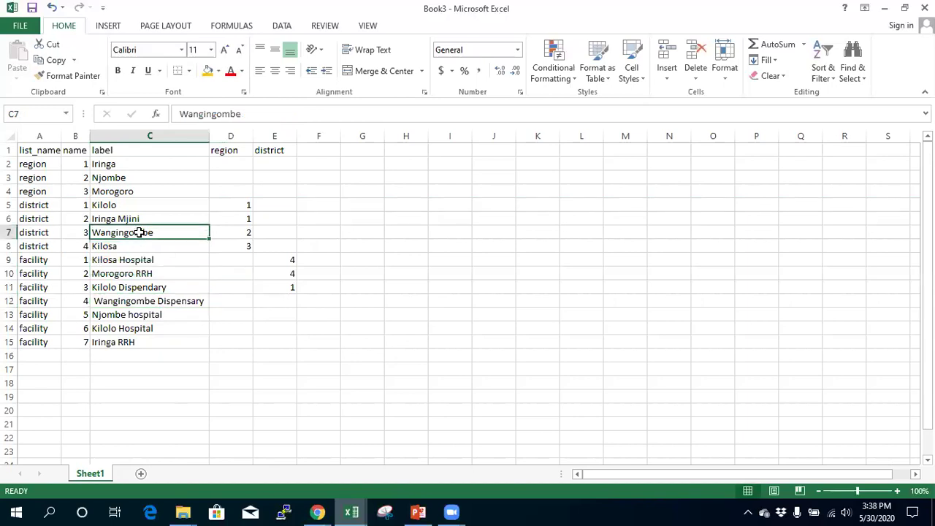
{"action": "left_click", "coordinate": [279, 300]}
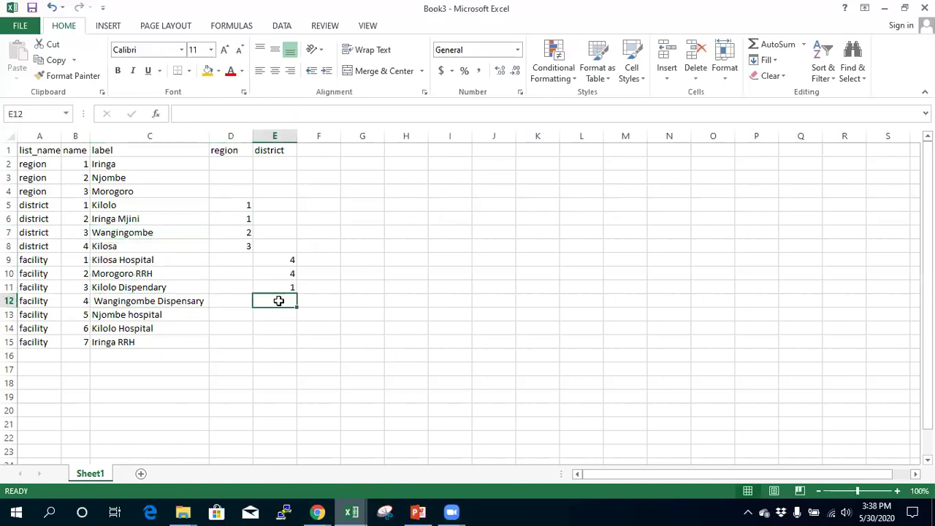
{"action": "type", "text": "3"}
{"action": "left_click", "coordinate": [163, 314]}
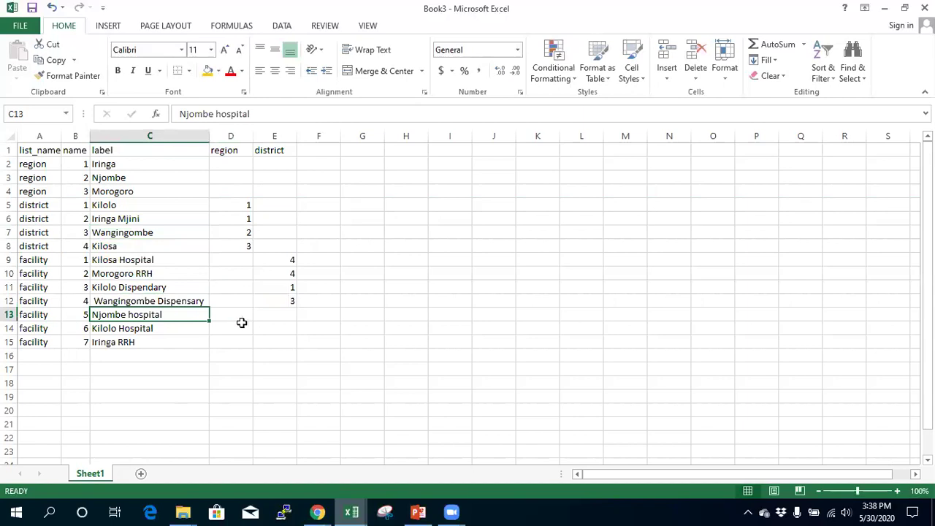
{"action": "left_click", "coordinate": [277, 315]}
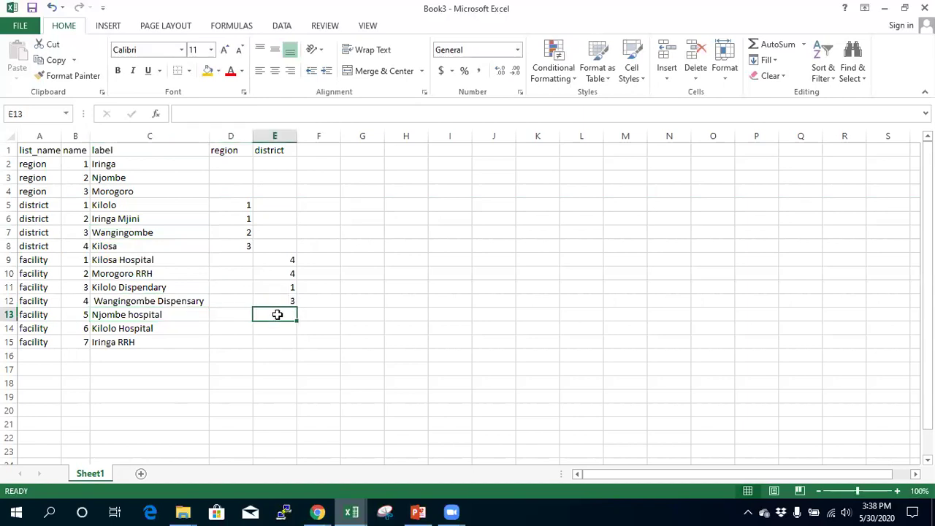
{"action": "type", "text": "3"}
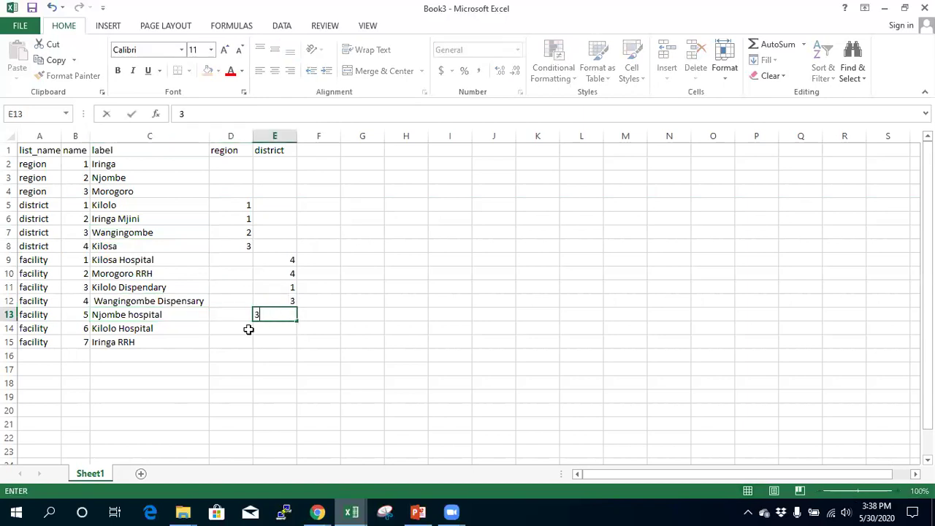
- Enter district code 1 for Kilolo Hospital in E14 and 2 for Iringa RRH in E15
{"action": "left_click", "coordinate": [152, 328]}
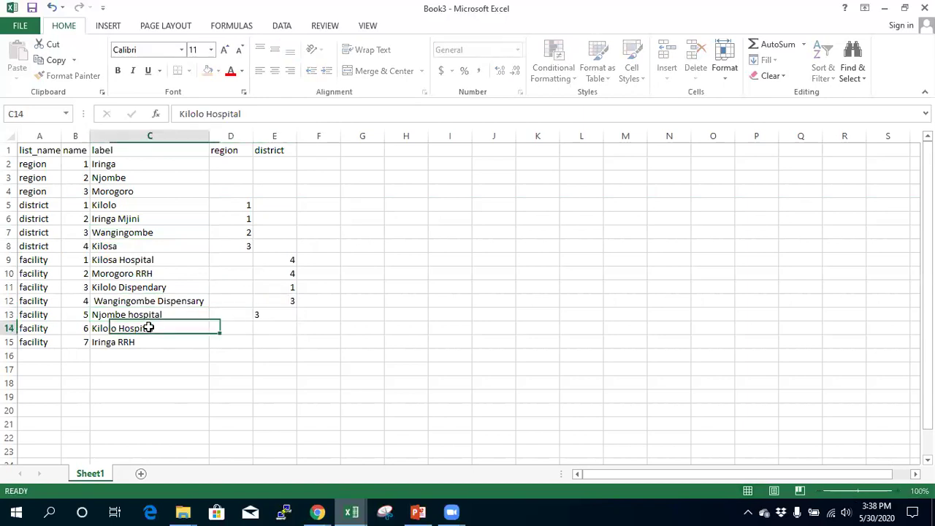
{"action": "left_click", "coordinate": [282, 330]}
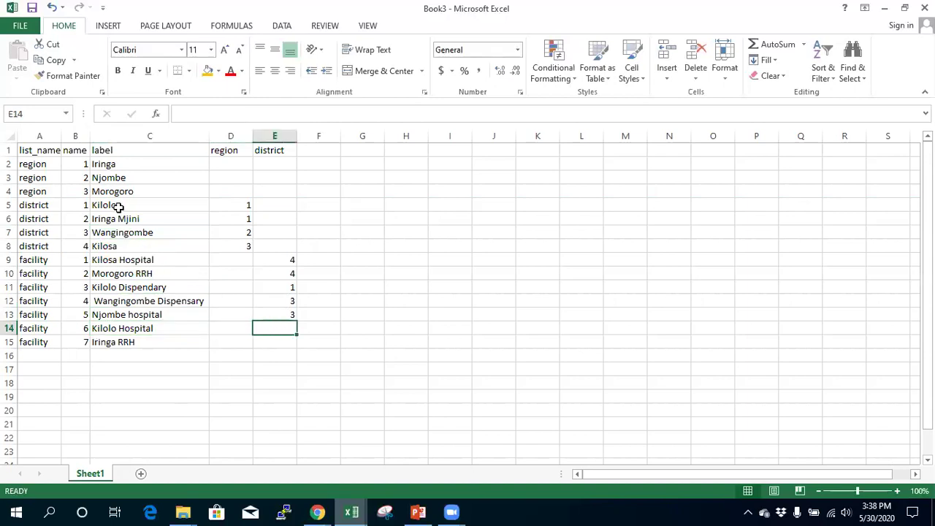
{"action": "type", "text": "1"}
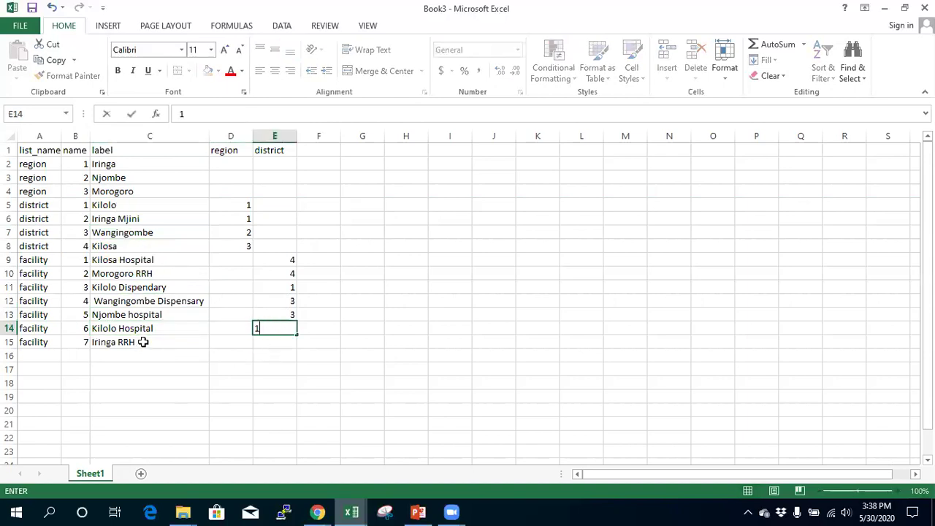
{"action": "left_click", "coordinate": [143, 342]}
{"action": "left_click", "coordinate": [287, 340]}
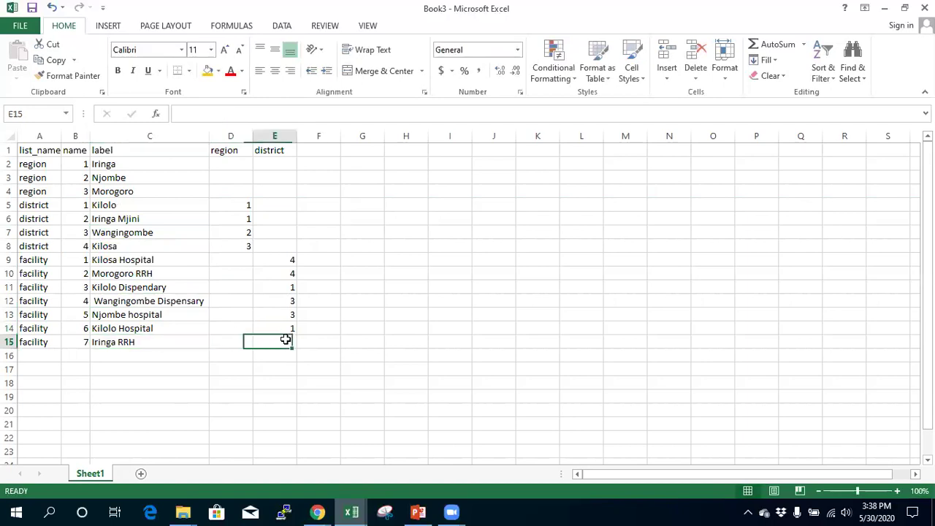
{"action": "left_click", "coordinate": [128, 219]}
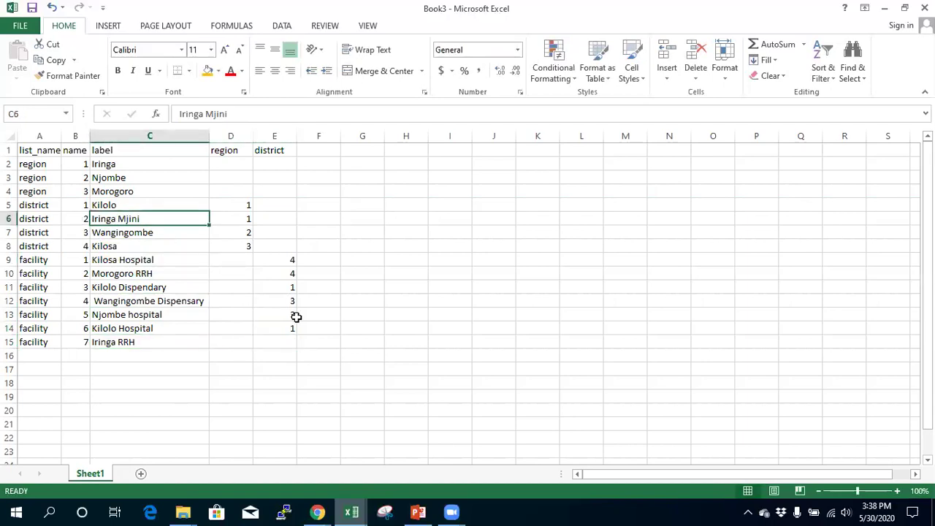
{"action": "left_click", "coordinate": [284, 340]}
{"action": "type", "text": "2"}
{"action": "left_click", "coordinate": [292, 374]}
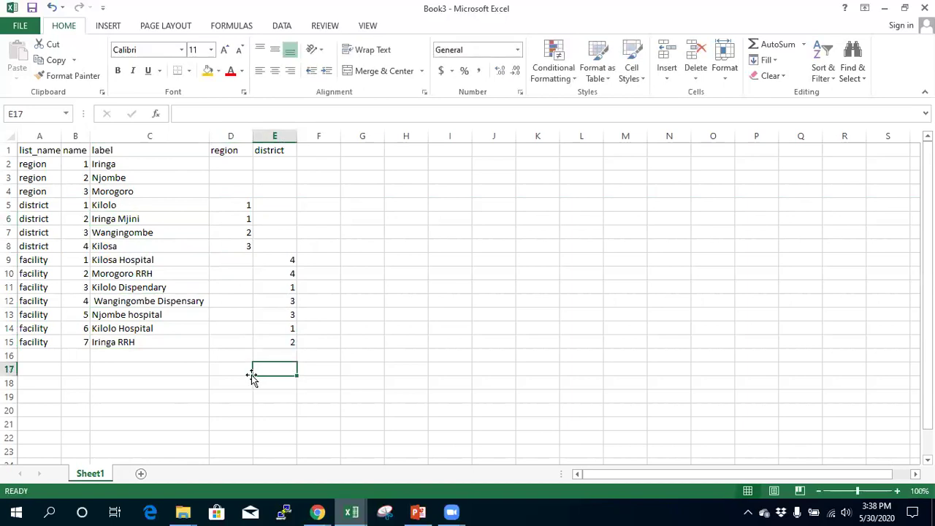
- Copy the whole choices table A1:E15 and switch to the KoBoToolbox Training project in Chrome
{"action": "left_click_drag", "start_coordinate": [44, 150], "coordinate": [288, 345]}
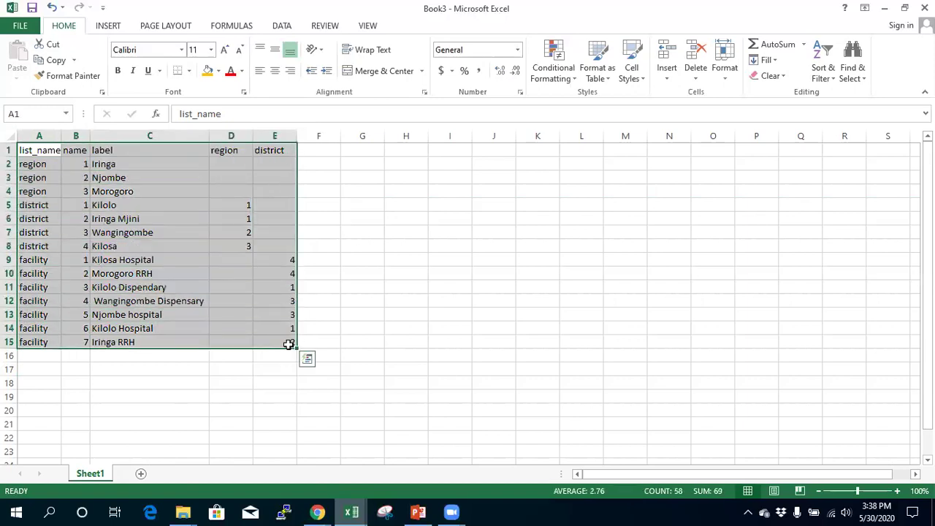
{"action": "key", "text": "ctrl+c"}
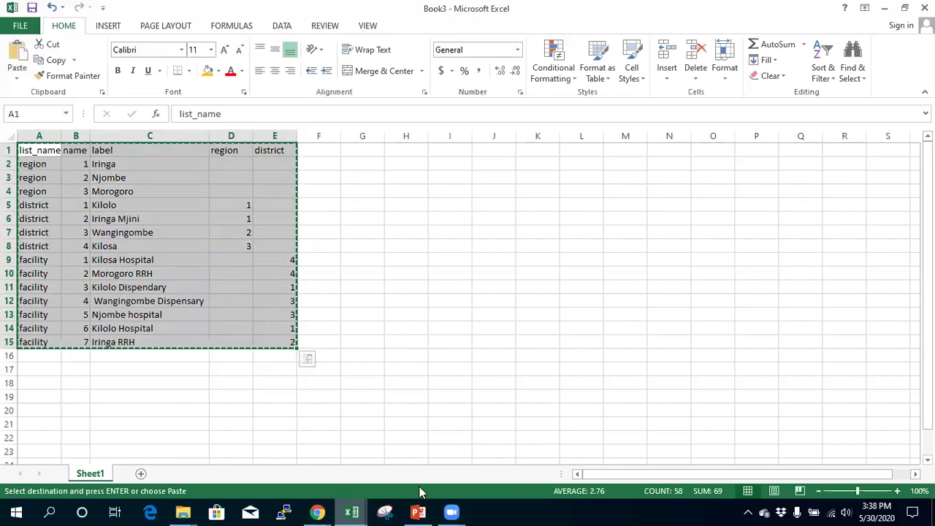
{"action": "mouse_move", "coordinate": [321, 511]}
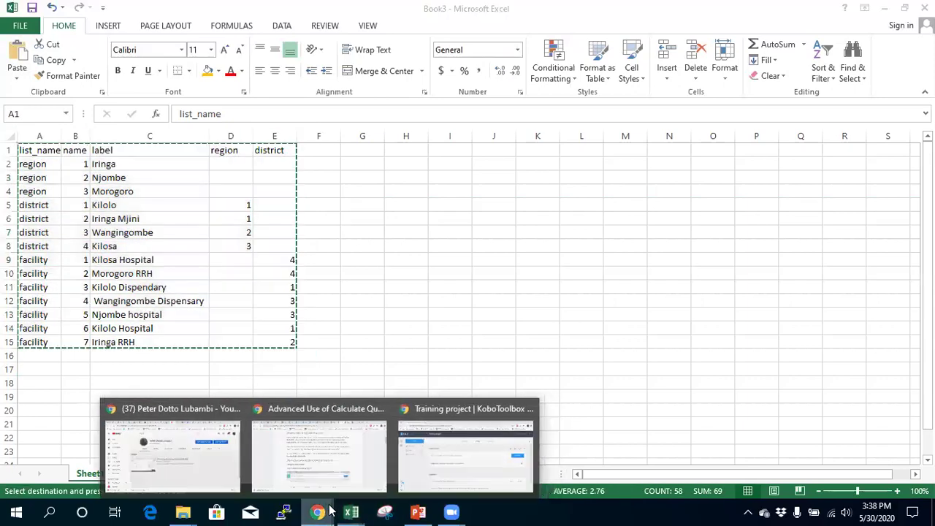
{"action": "left_click", "coordinate": [458, 456]}
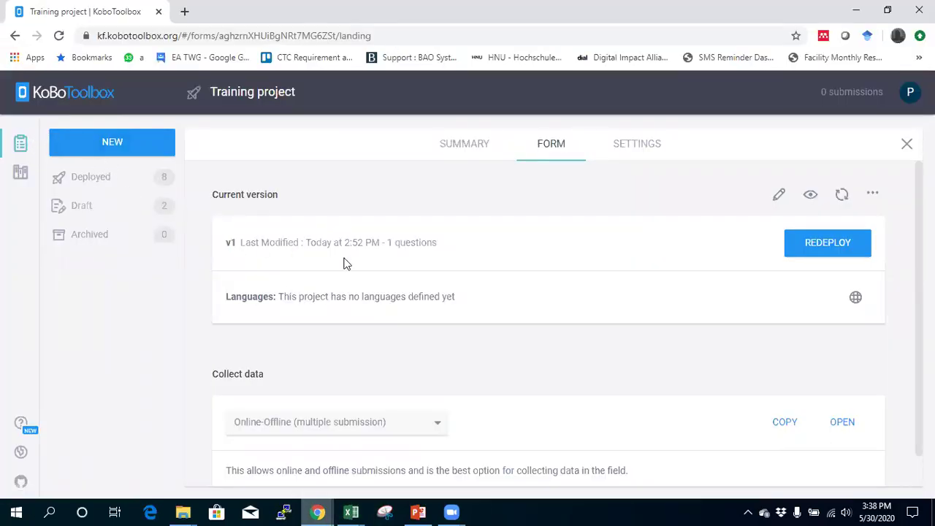
- Open the Training project's form for editing from the project list and start inserting a cascading select
{"action": "left_click", "coordinate": [41, 151]}
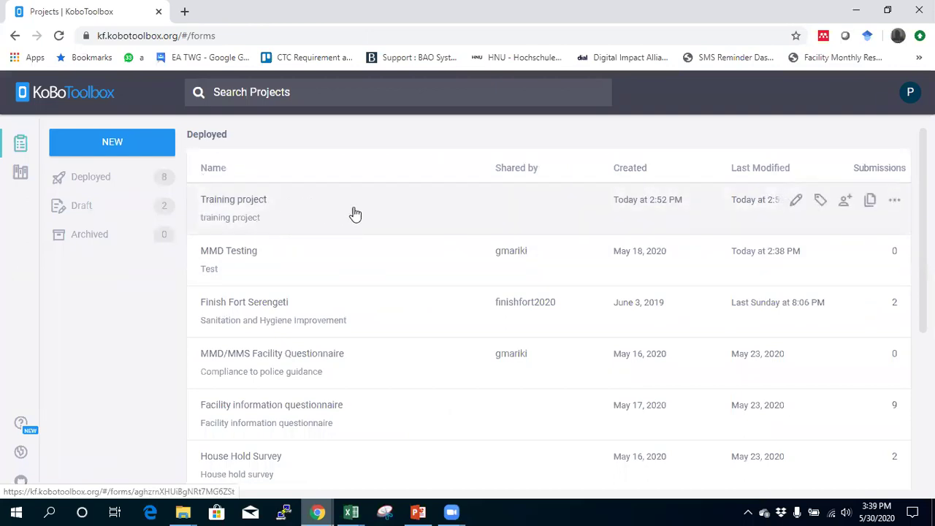
{"action": "left_click", "coordinate": [798, 199]}
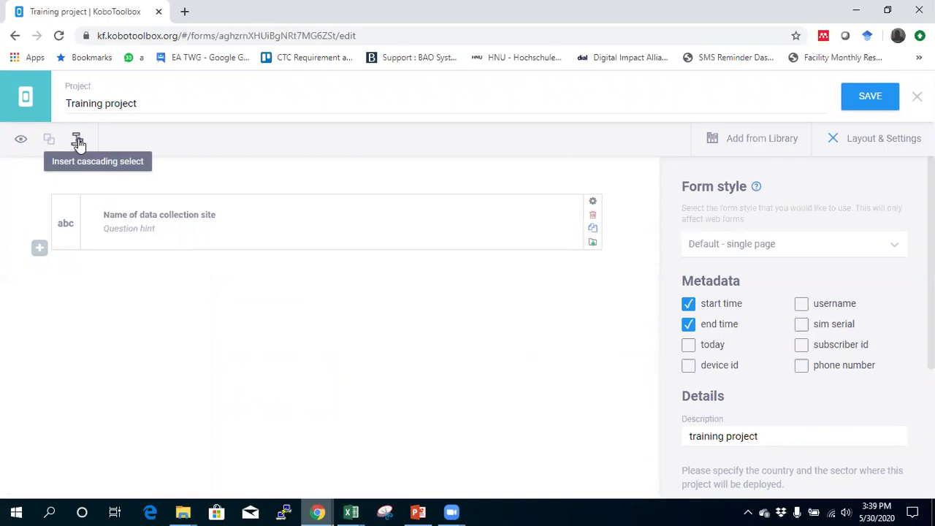
{"action": "left_click", "coordinate": [79, 139]}
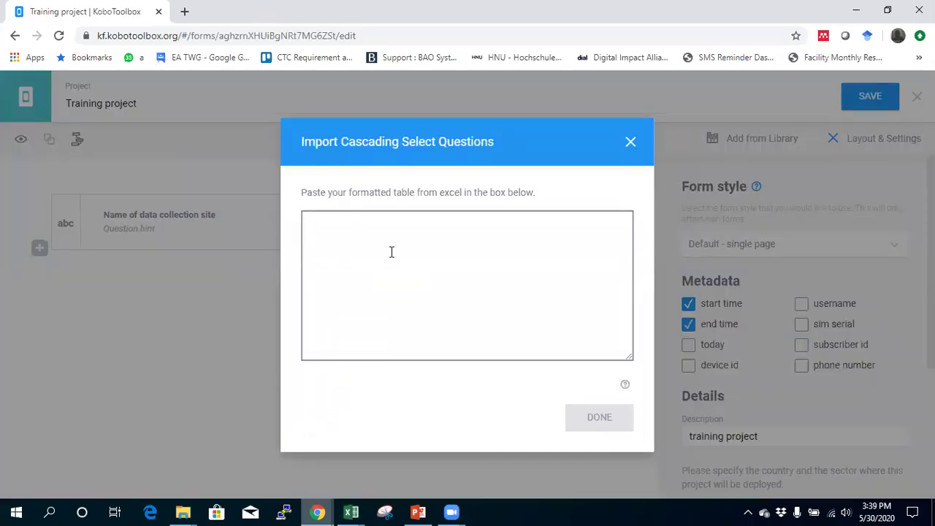
- Paste the copied choices table into the cascading select import, check its rows, and complete the import
{"action": "key", "text": "ctrl+v"}
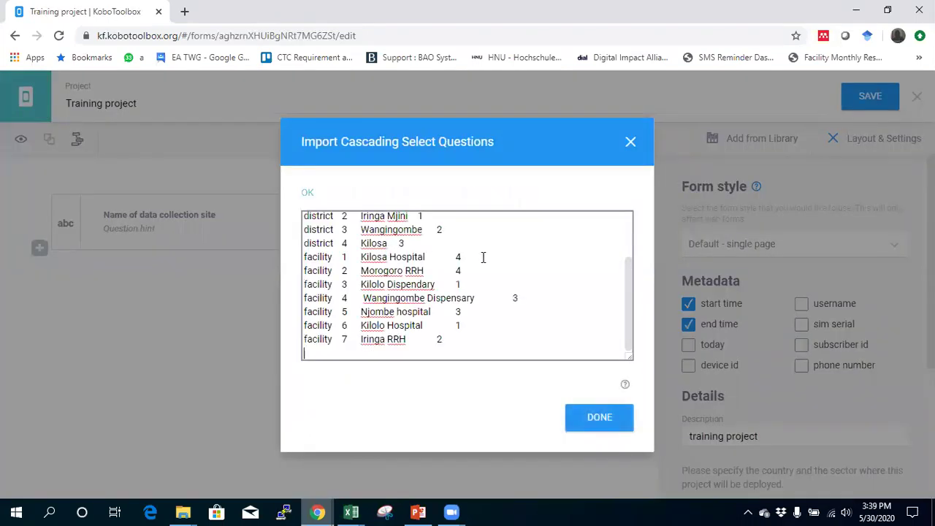
{"action": "scroll", "coordinate": [483, 257], "scroll_direction": "up", "scroll_amount": 2}
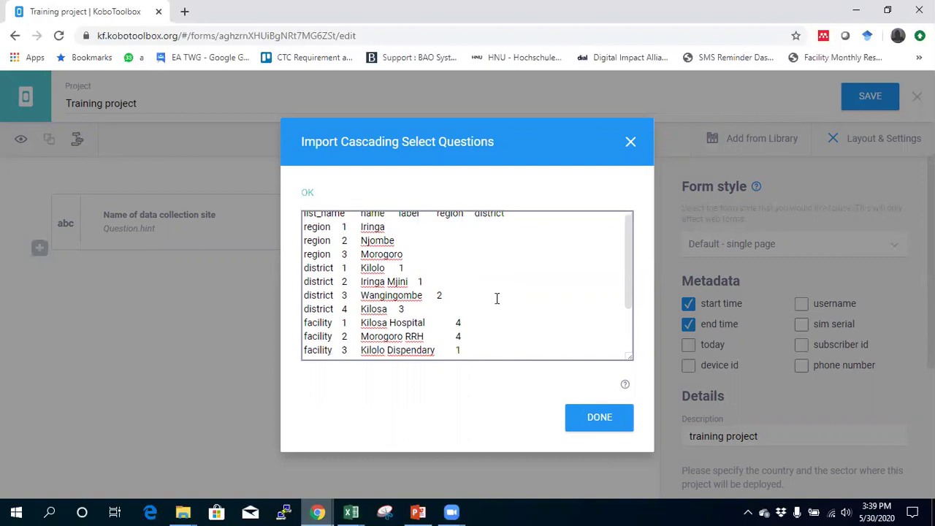
{"action": "scroll", "coordinate": [497, 299], "scroll_direction": "down", "scroll_amount": 2}
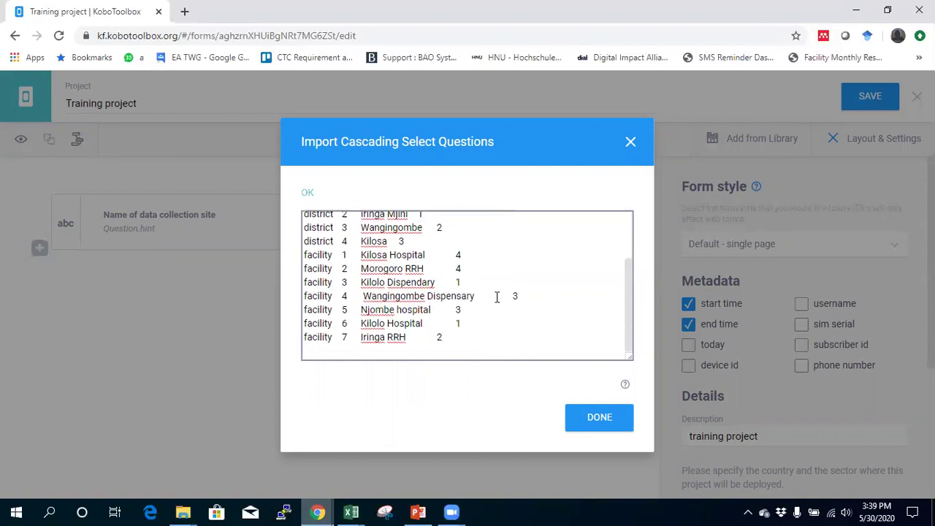
{"action": "left_click", "coordinate": [597, 418]}
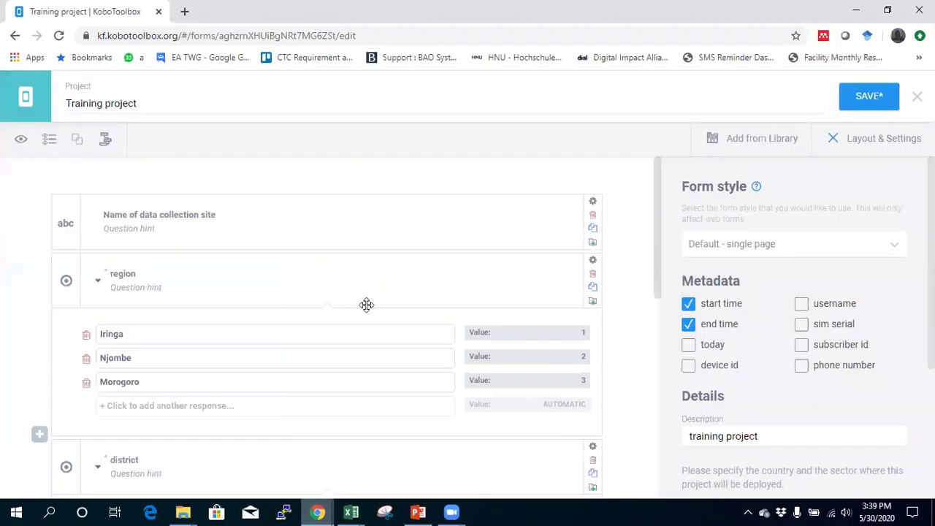
- Check the imported region, district and facility questions with their choices, and save the form
{"action": "scroll", "coordinate": [294, 308], "scroll_direction": "down", "scroll_amount": 1}
{"action": "scroll", "coordinate": [295, 312], "scroll_direction": "down", "scroll_amount": 1}
{"action": "scroll", "coordinate": [178, 268], "scroll_direction": "up", "scroll_amount": 1}
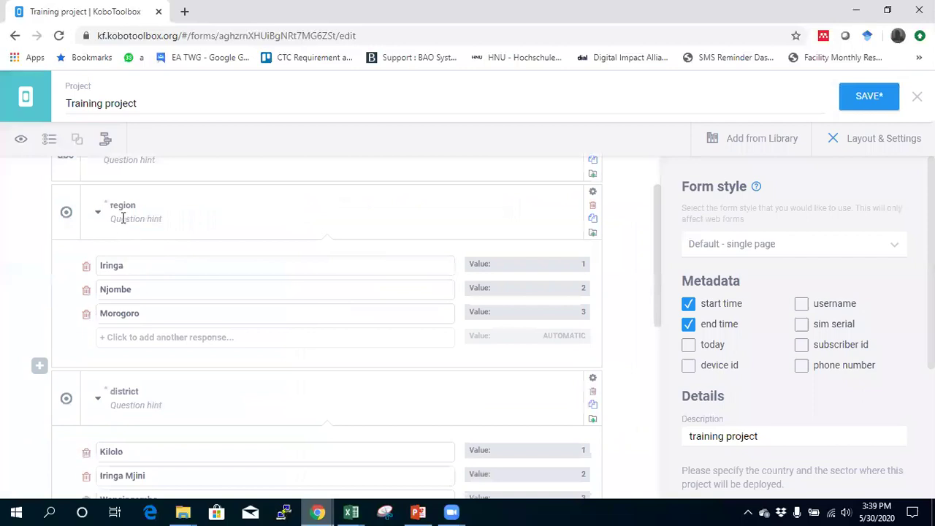
{"action": "scroll", "coordinate": [131, 308], "scroll_direction": "down", "scroll_amount": 4}
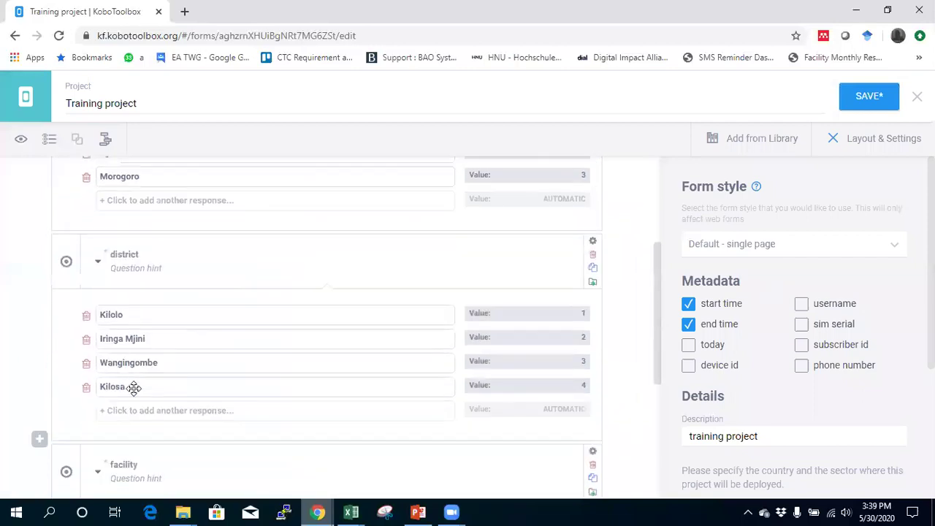
{"action": "scroll", "coordinate": [142, 400], "scroll_direction": "down", "scroll_amount": 1}
{"action": "scroll", "coordinate": [438, 295], "scroll_direction": "down", "scroll_amount": 1}
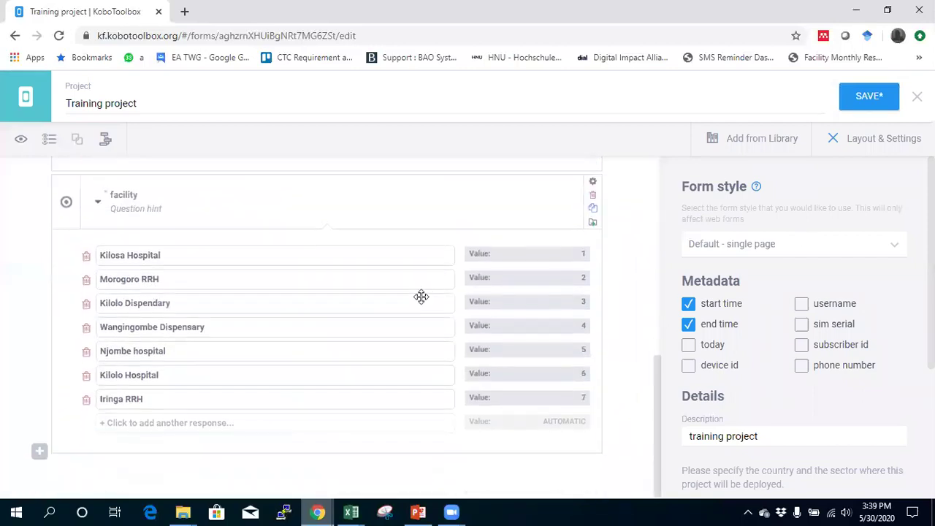
{"action": "left_click", "coordinate": [877, 98]}
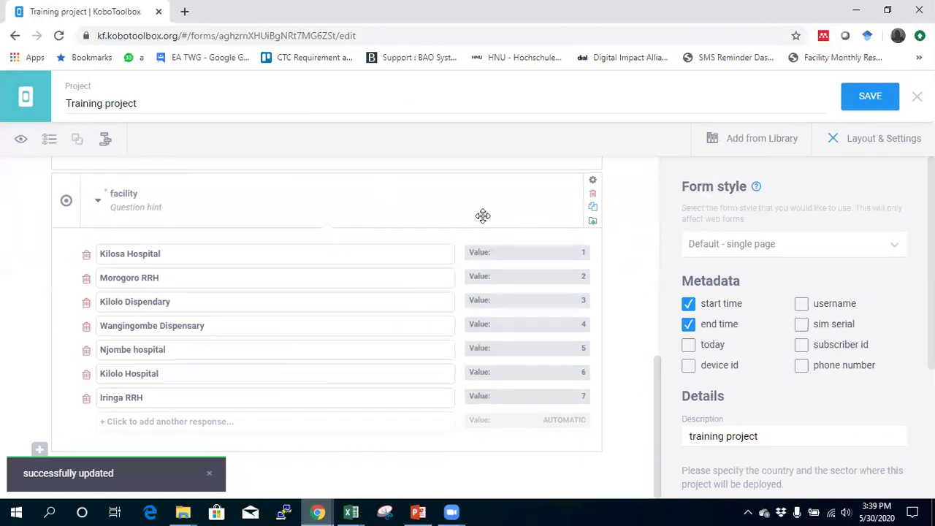
- Leave the form editor, reopen the Training project from the project list, and redeploy its form
{"action": "scroll", "coordinate": [489, 192], "scroll_direction": "up", "scroll_amount": 5}
{"action": "scroll", "coordinate": [442, 182], "scroll_direction": "up", "scroll_amount": 1}
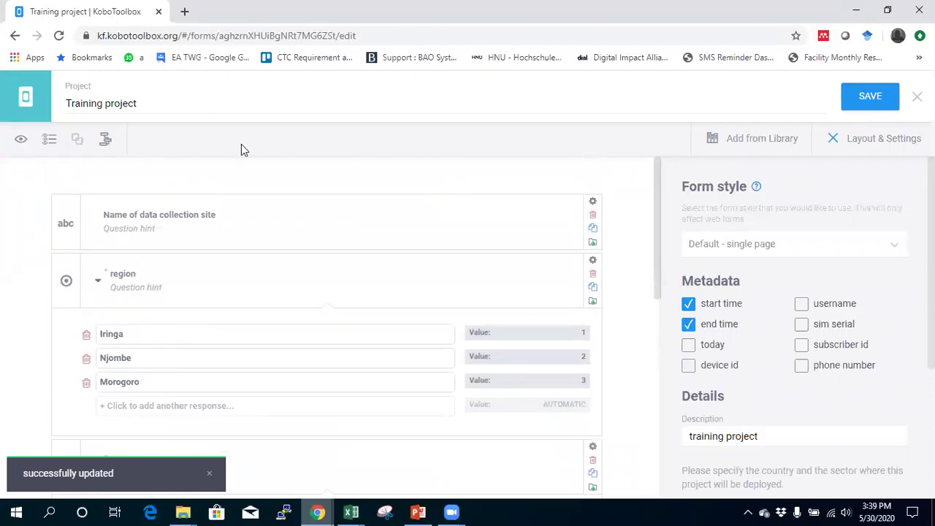
{"action": "left_click", "coordinate": [26, 100]}
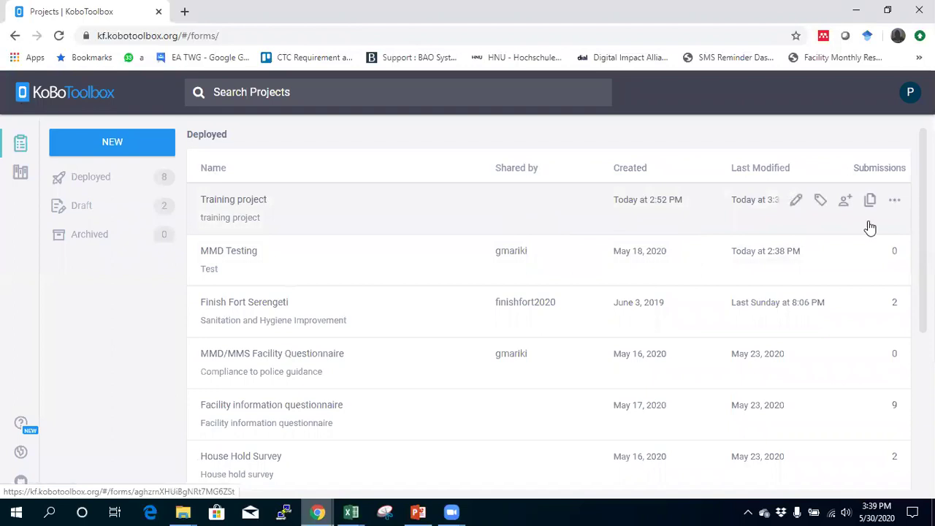
{"action": "left_click", "coordinate": [893, 201]}
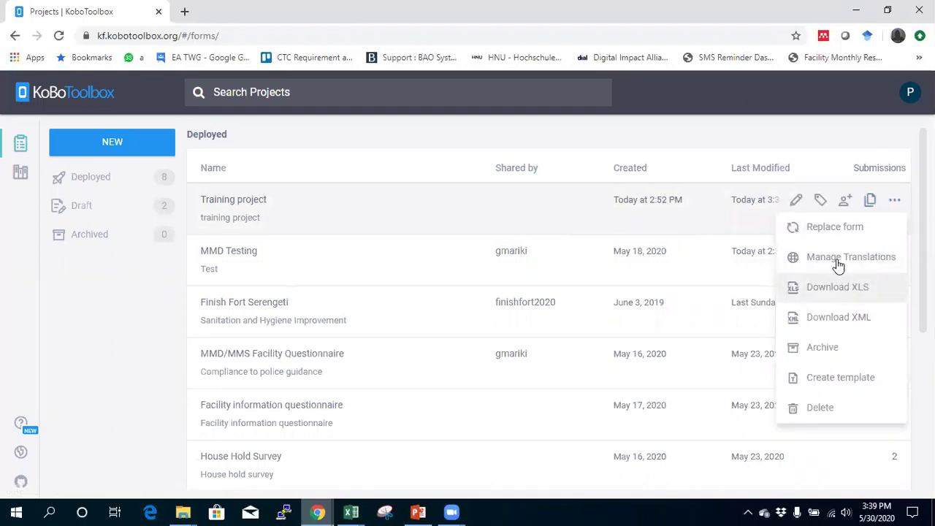
{"action": "left_click", "coordinate": [497, 204]}
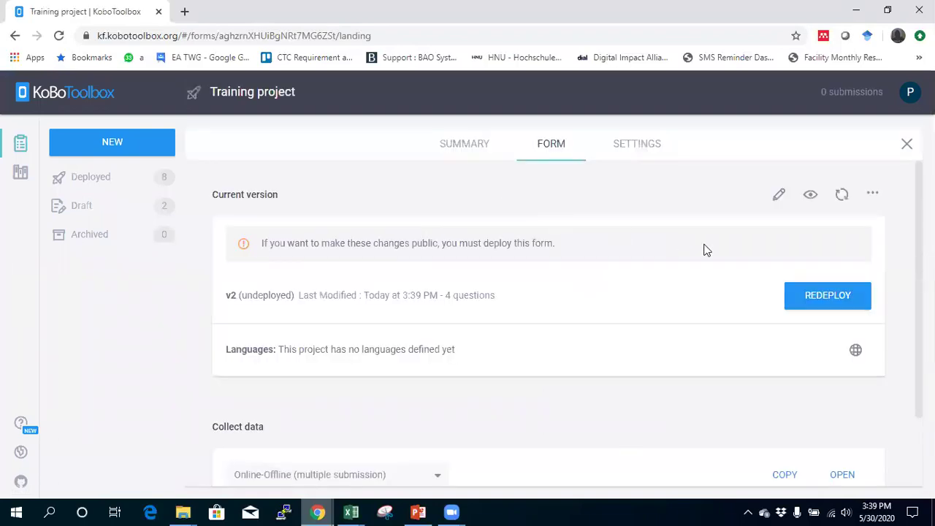
{"action": "left_click", "coordinate": [826, 296]}
{"action": "left_click", "coordinate": [548, 243]}
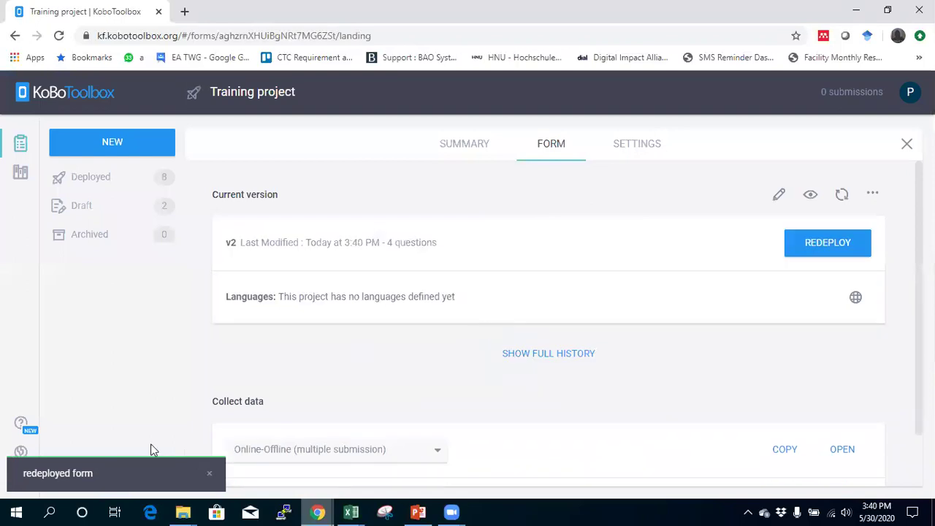
{"action": "left_click", "coordinate": [874, 194]}
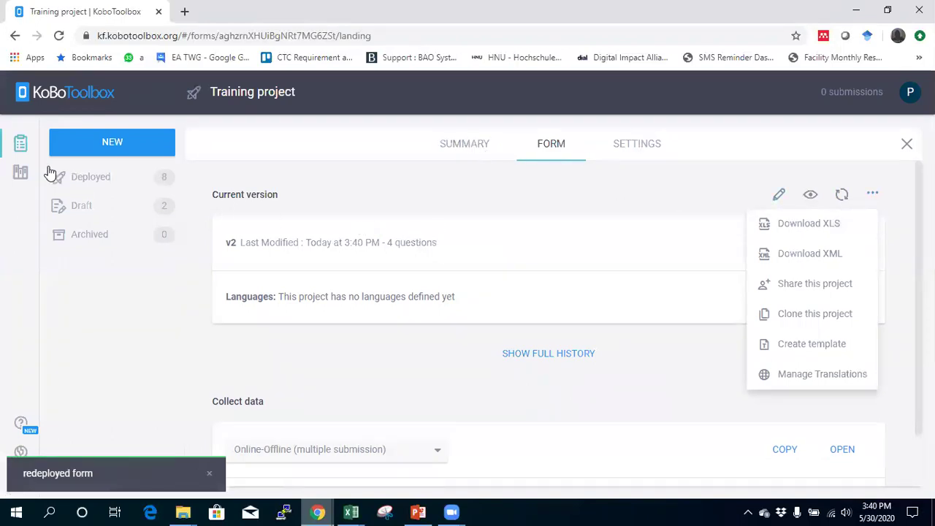
{"action": "left_click", "coordinate": [20, 143]}
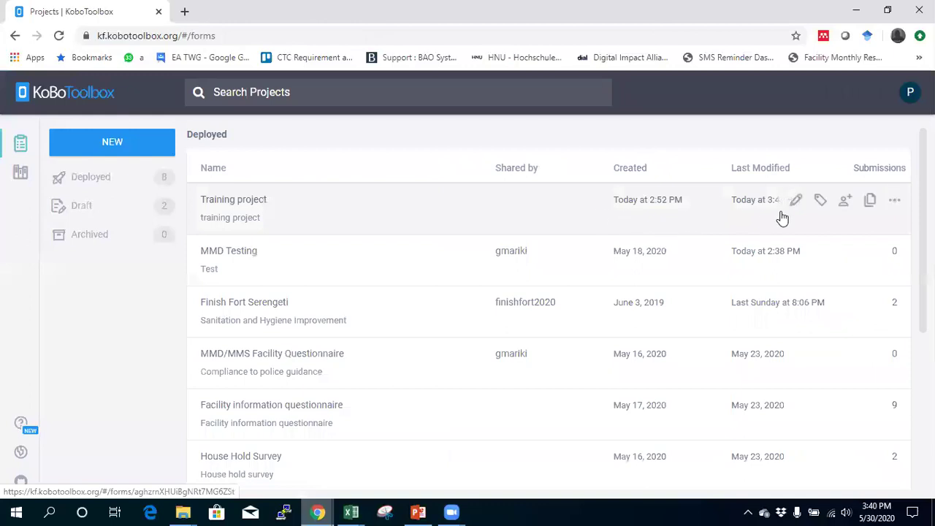
{"action": "left_click", "coordinate": [897, 202]}
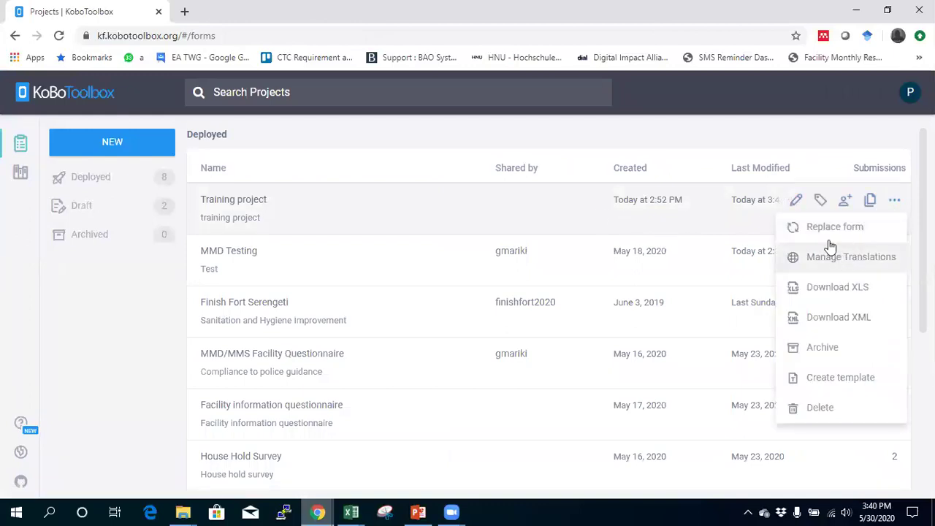
{"action": "left_click", "coordinate": [340, 199]}
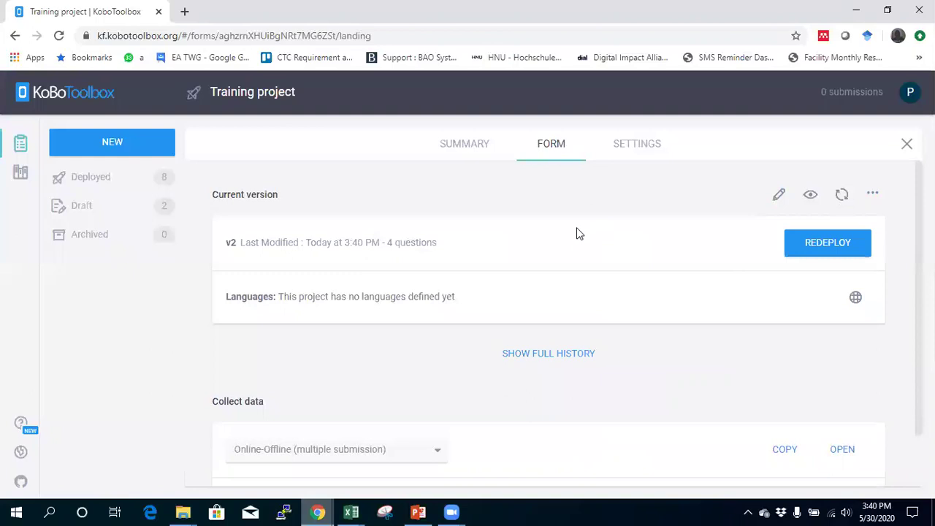
- Copy the Training project's Online-Offline (multiple submission) data collection link and open the web form from it in a new browser tab
{"action": "scroll", "coordinate": [581, 248], "scroll_direction": "down", "scroll_amount": 2}
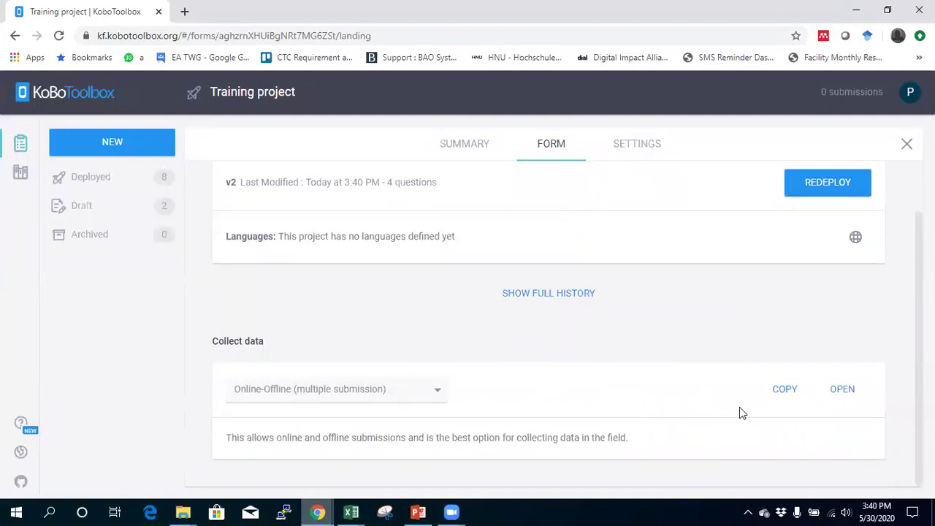
{"action": "left_click", "coordinate": [785, 393]}
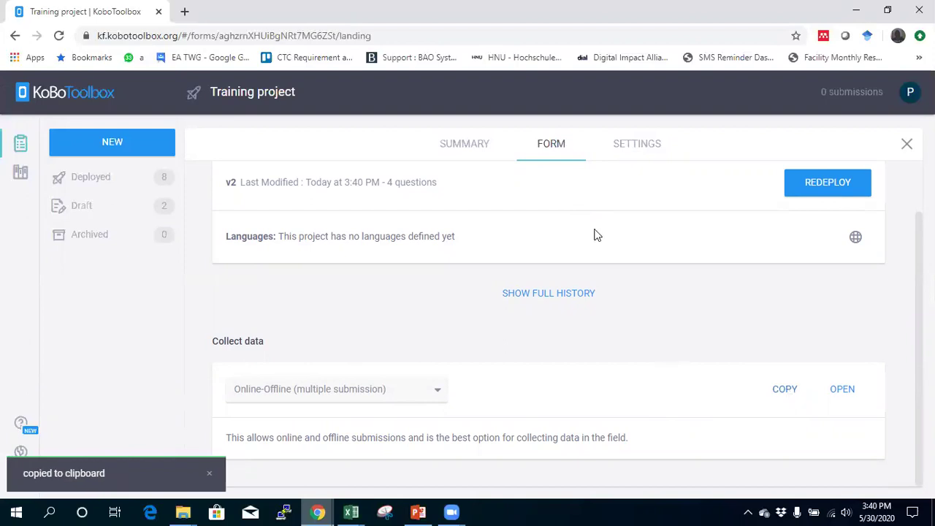
{"action": "left_click", "coordinate": [184, 12]}
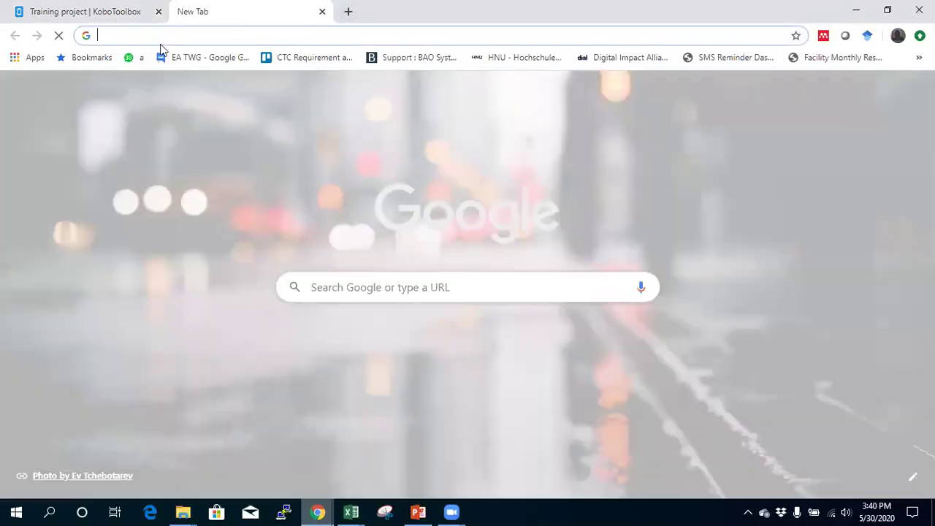
{"action": "key", "text": "ctrl+v"}
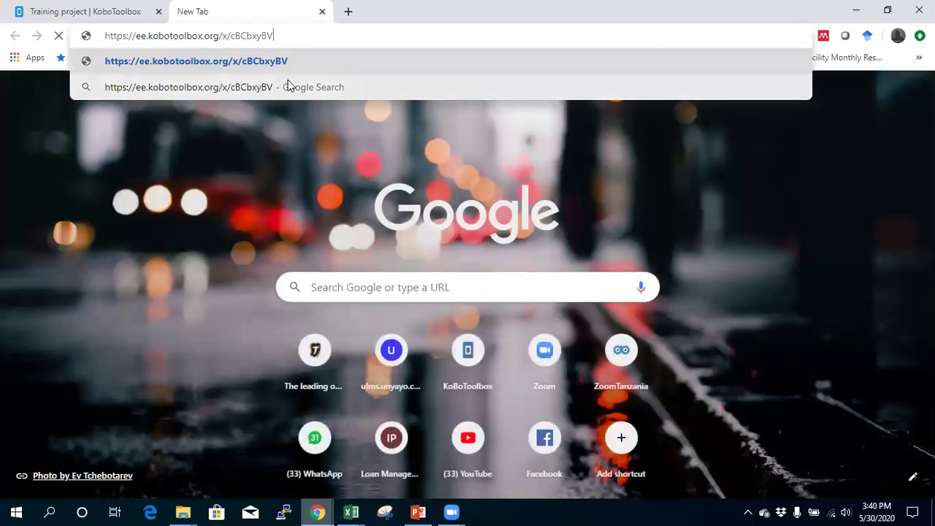
{"action": "key", "text": "Return"}
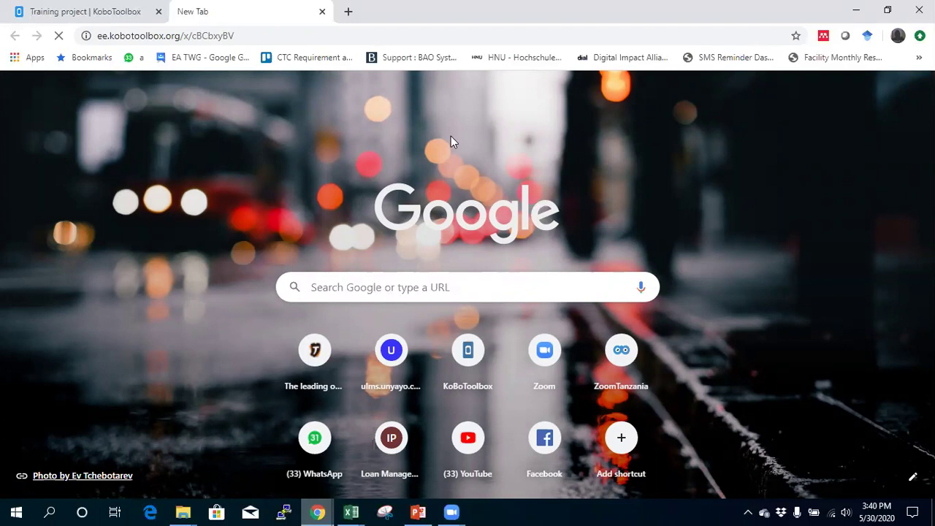
{"action": "left_click", "coordinate": [124, 11]}
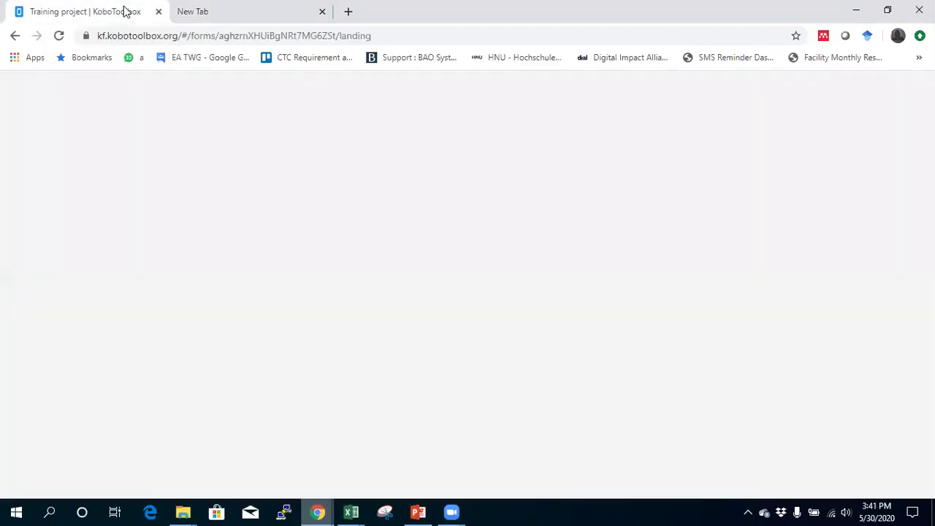
{"action": "left_click", "coordinate": [209, 22]}
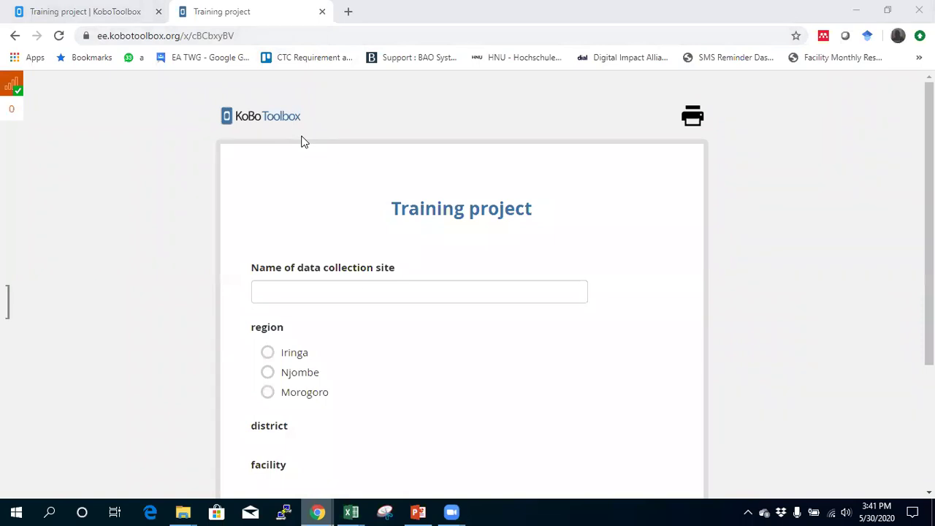
- Enter "test site" as the name of the data collection site and choose Iringa as the region
{"action": "left_click", "coordinate": [356, 289]}
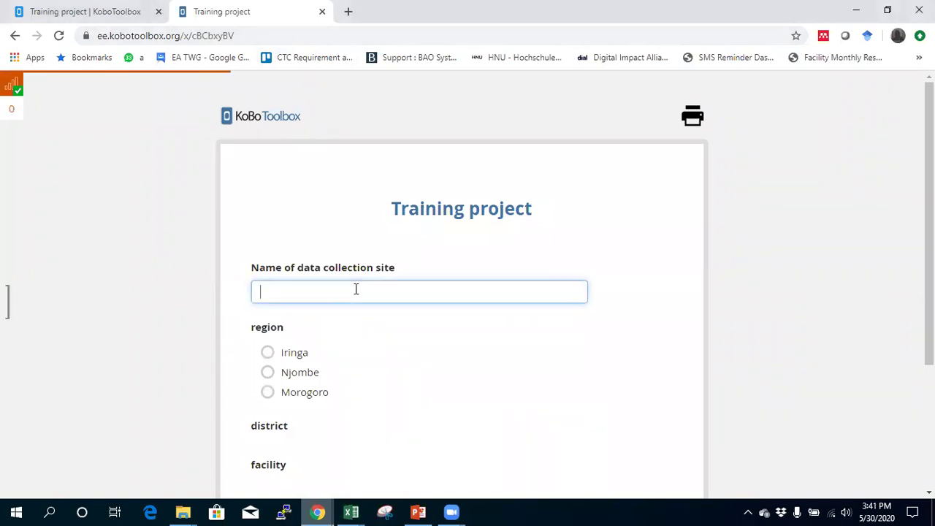
{"action": "type", "text": "test site"}
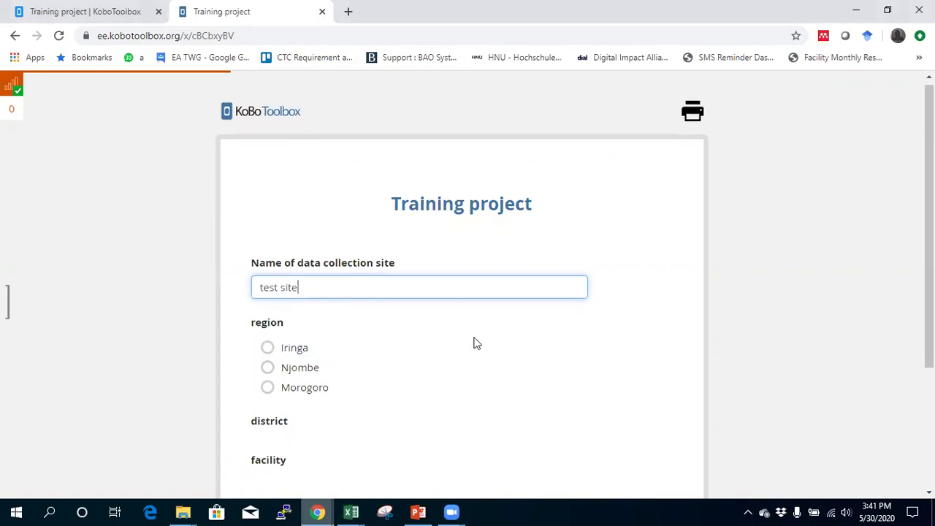
{"action": "scroll", "coordinate": [439, 336], "scroll_direction": "down", "scroll_amount": 1}
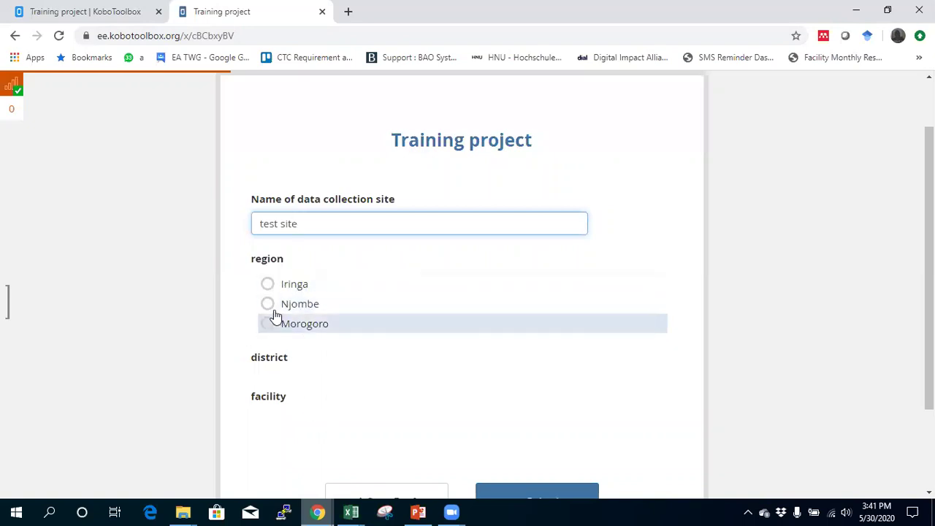
{"action": "left_click", "coordinate": [267, 284]}
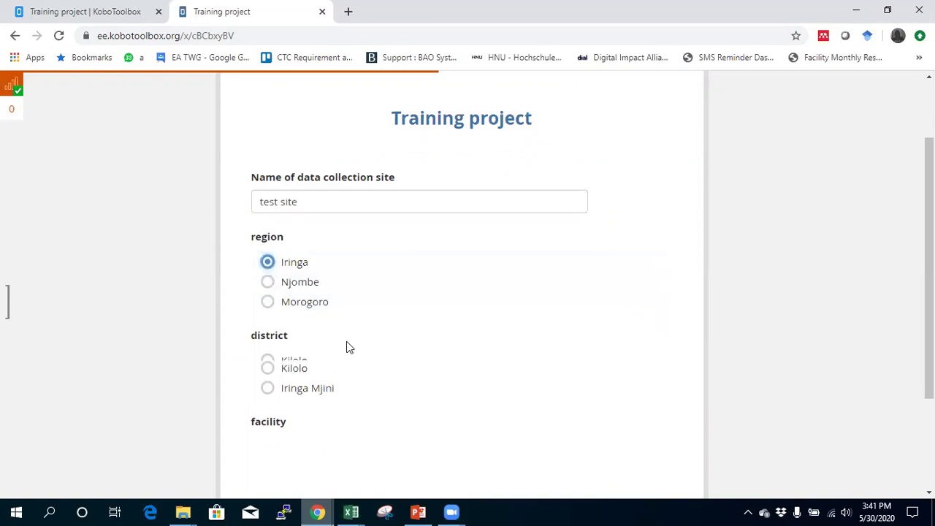
- Check which districts are offered for the Iringa, Njombe and Morogoro regions, ending with Iringa selected
{"action": "scroll", "coordinate": [347, 347], "scroll_direction": "down", "scroll_amount": 3}
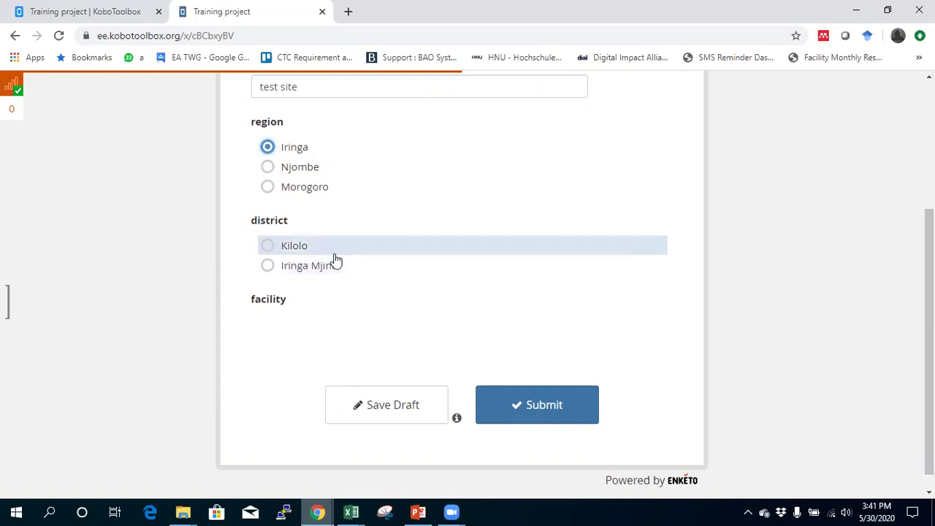
{"action": "left_click", "coordinate": [270, 165]}
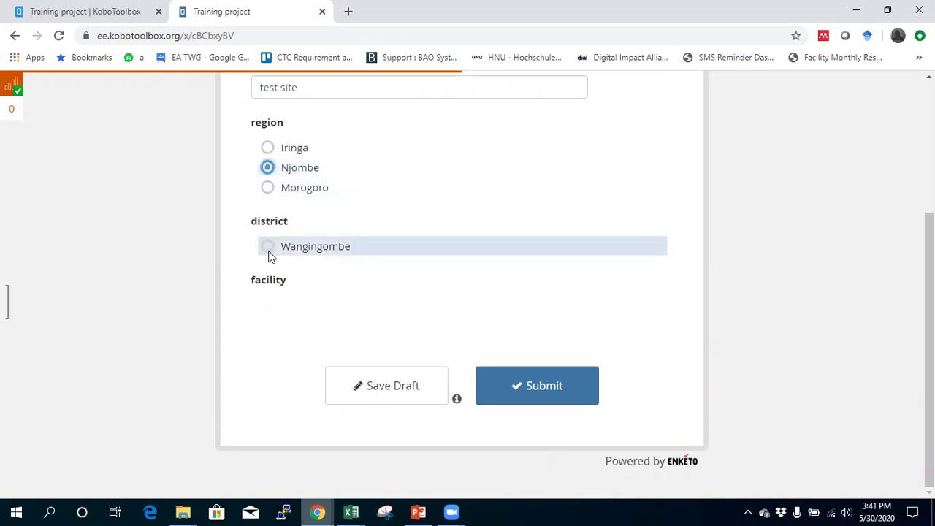
{"action": "left_click", "coordinate": [268, 188]}
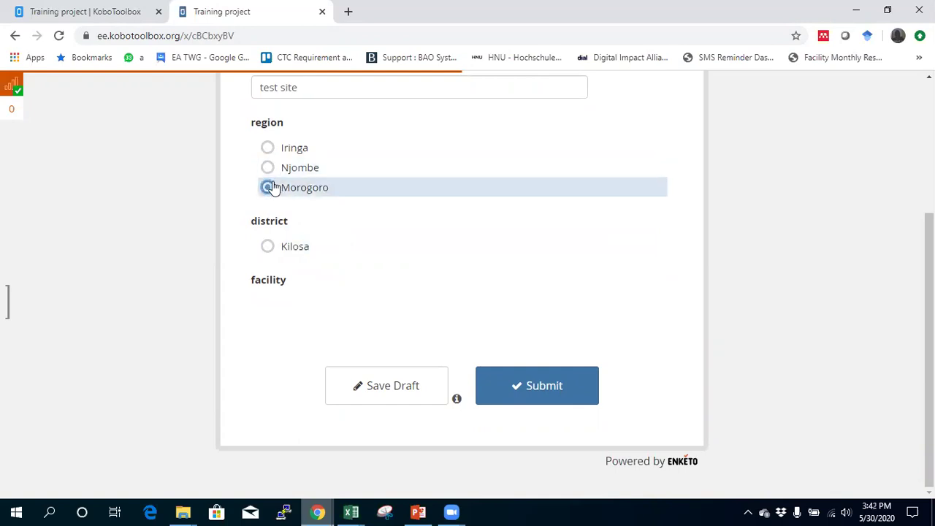
{"action": "left_click", "coordinate": [268, 147]}
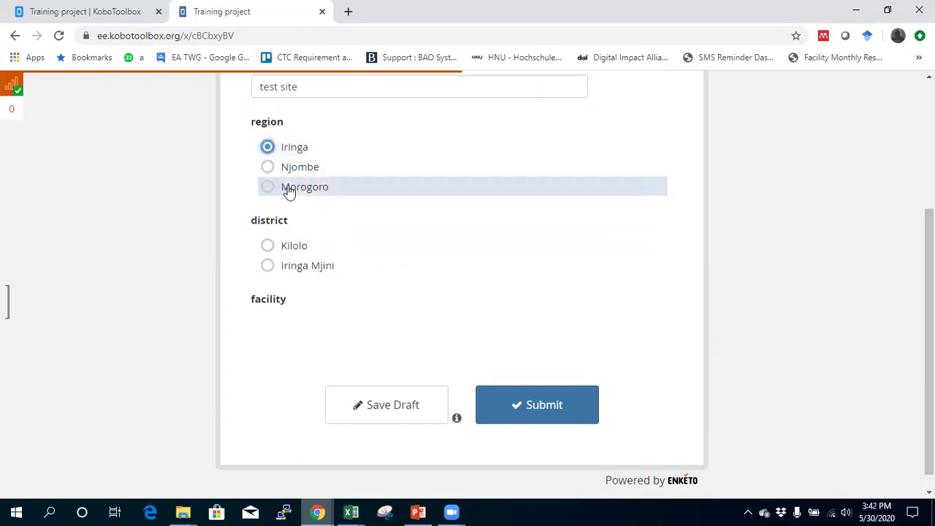
- Compare the facilities offered for Iringa Mjini and Kilolo, and choose Iringa Mjini as district with Iringa RRH as facility
{"action": "left_click", "coordinate": [281, 267]}
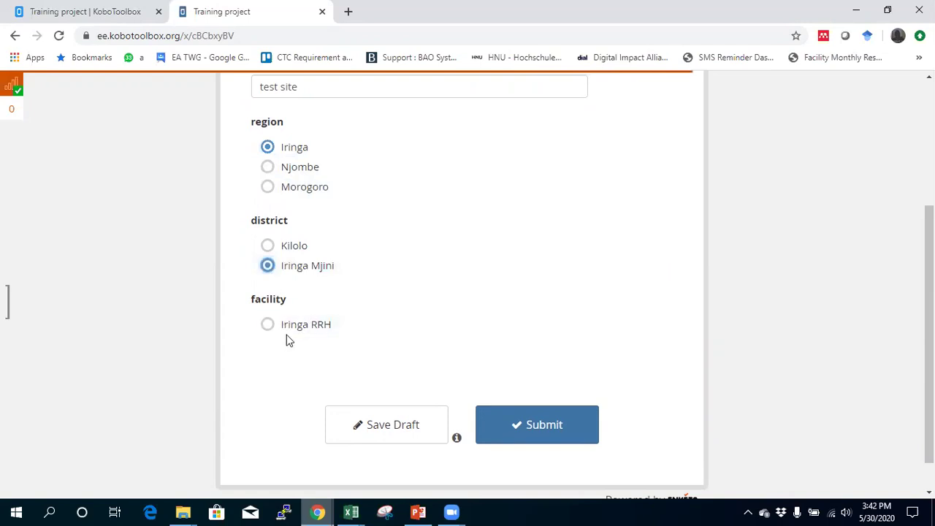
{"action": "left_click", "coordinate": [268, 245]}
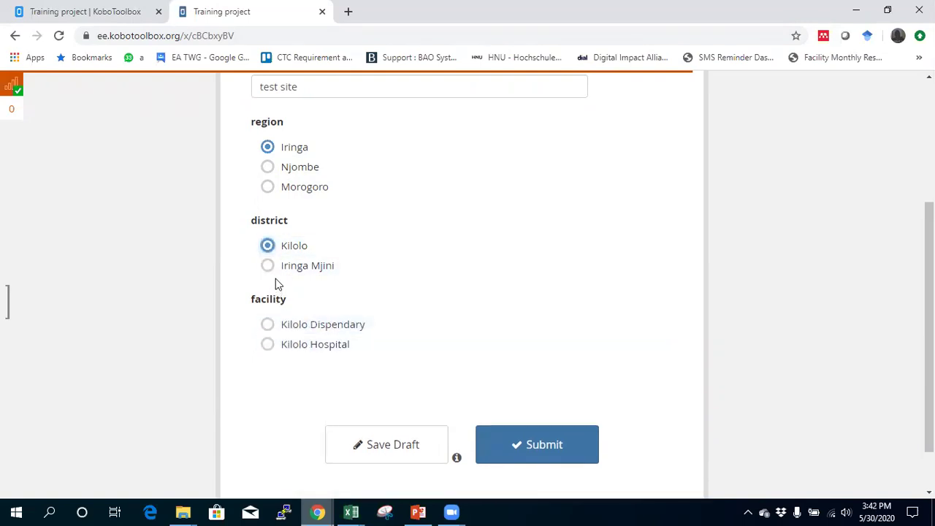
{"action": "left_click", "coordinate": [269, 266]}
{"action": "left_click", "coordinate": [270, 326]}
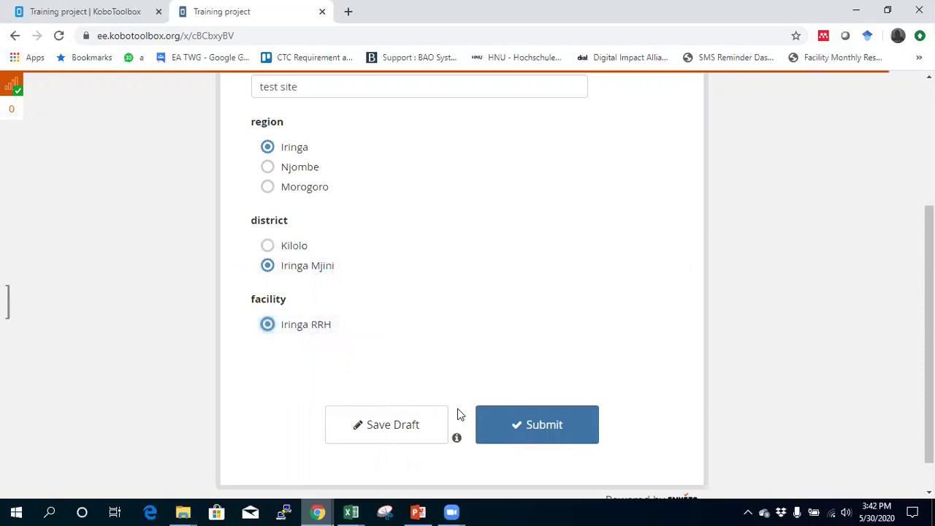
- Submit the completed test record, acknowledge the submission notice, and return to the Training project's page
{"action": "left_click", "coordinate": [516, 430]}
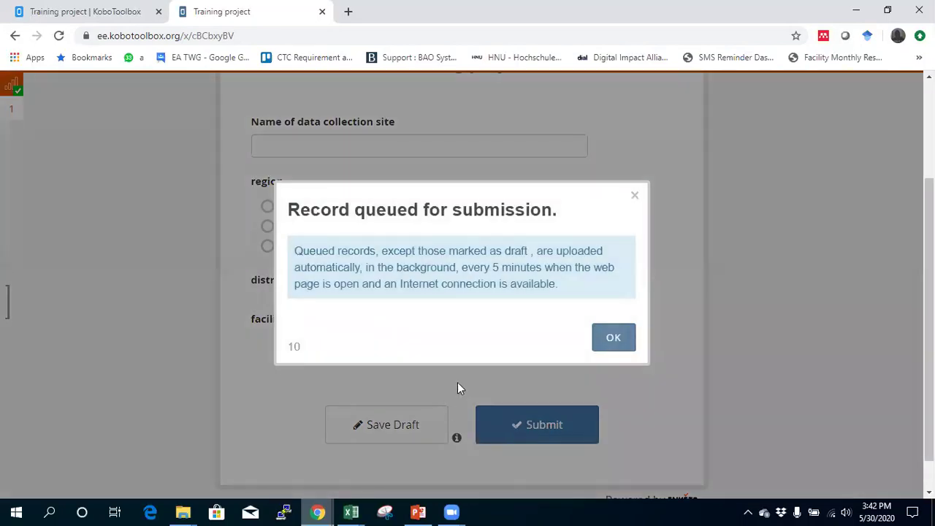
{"action": "left_click", "coordinate": [616, 339]}
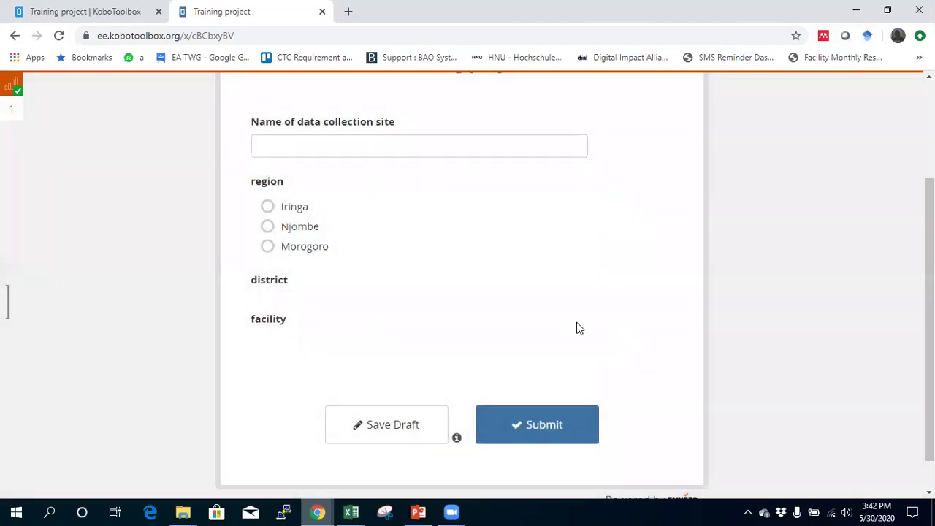
{"action": "left_click", "coordinate": [86, 12]}
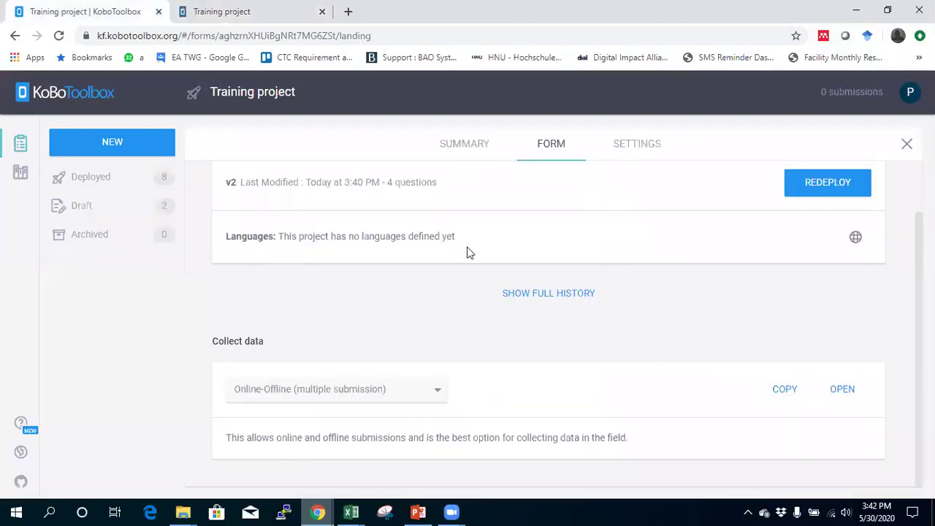